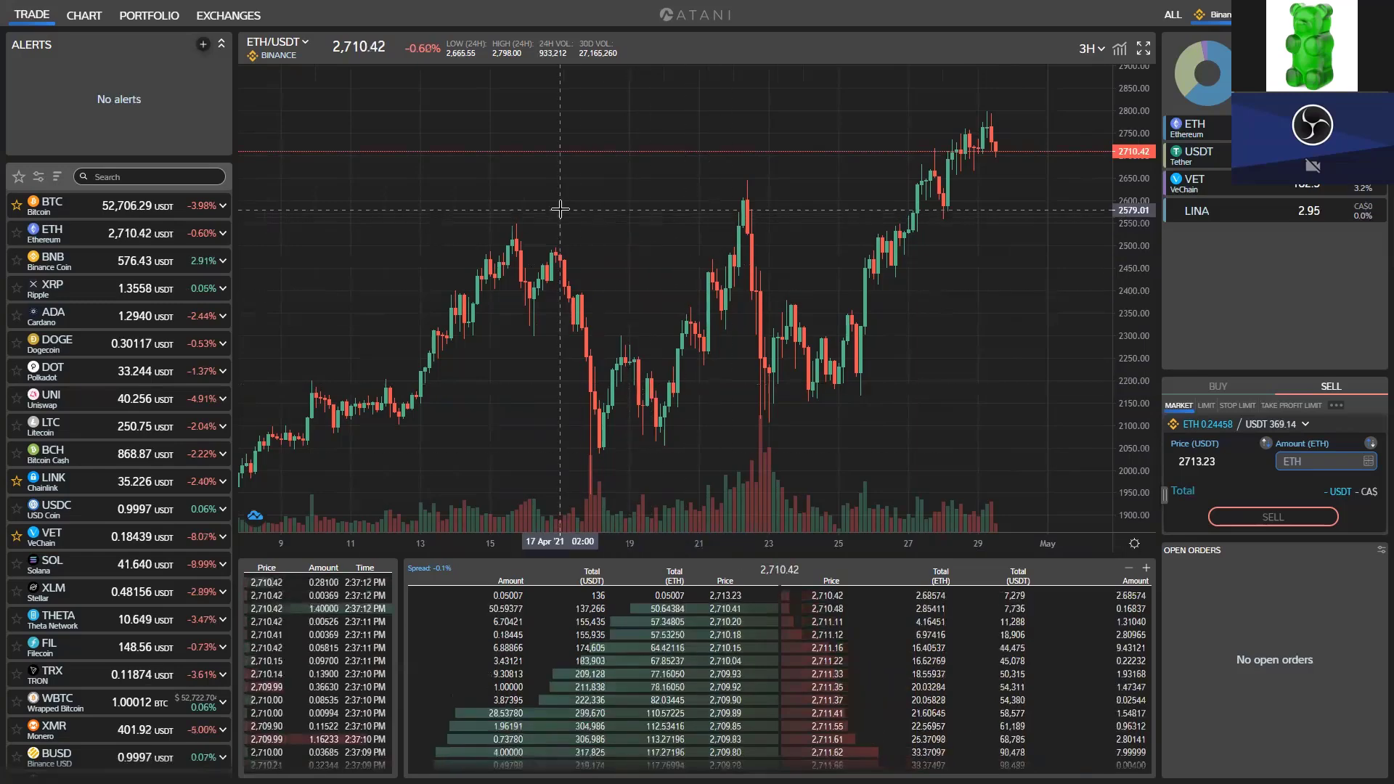
Show the EXCHANGES page, then bring forward the Atani Academy page in Chrome
{"action": "left_click", "coordinate": [229, 16]}
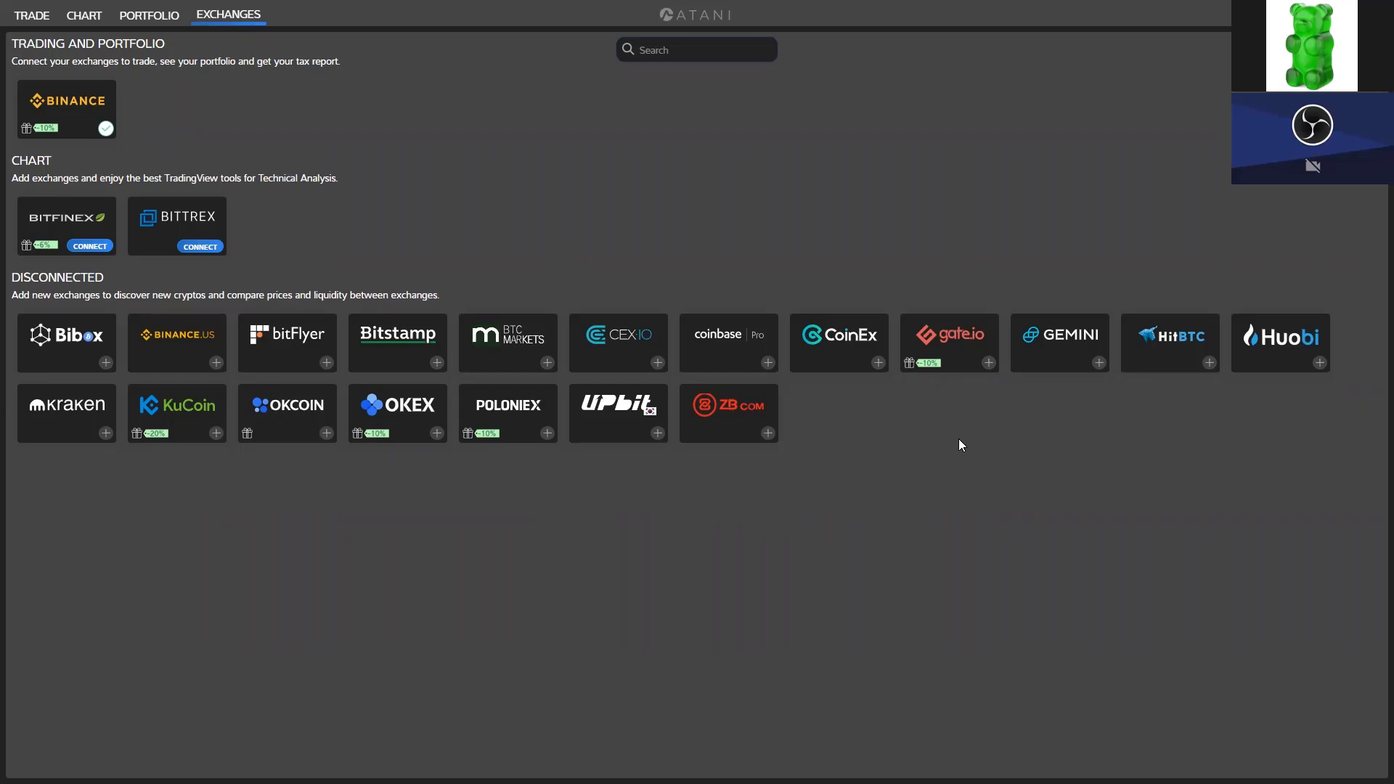
{"action": "key", "text": "alt+Tab"}
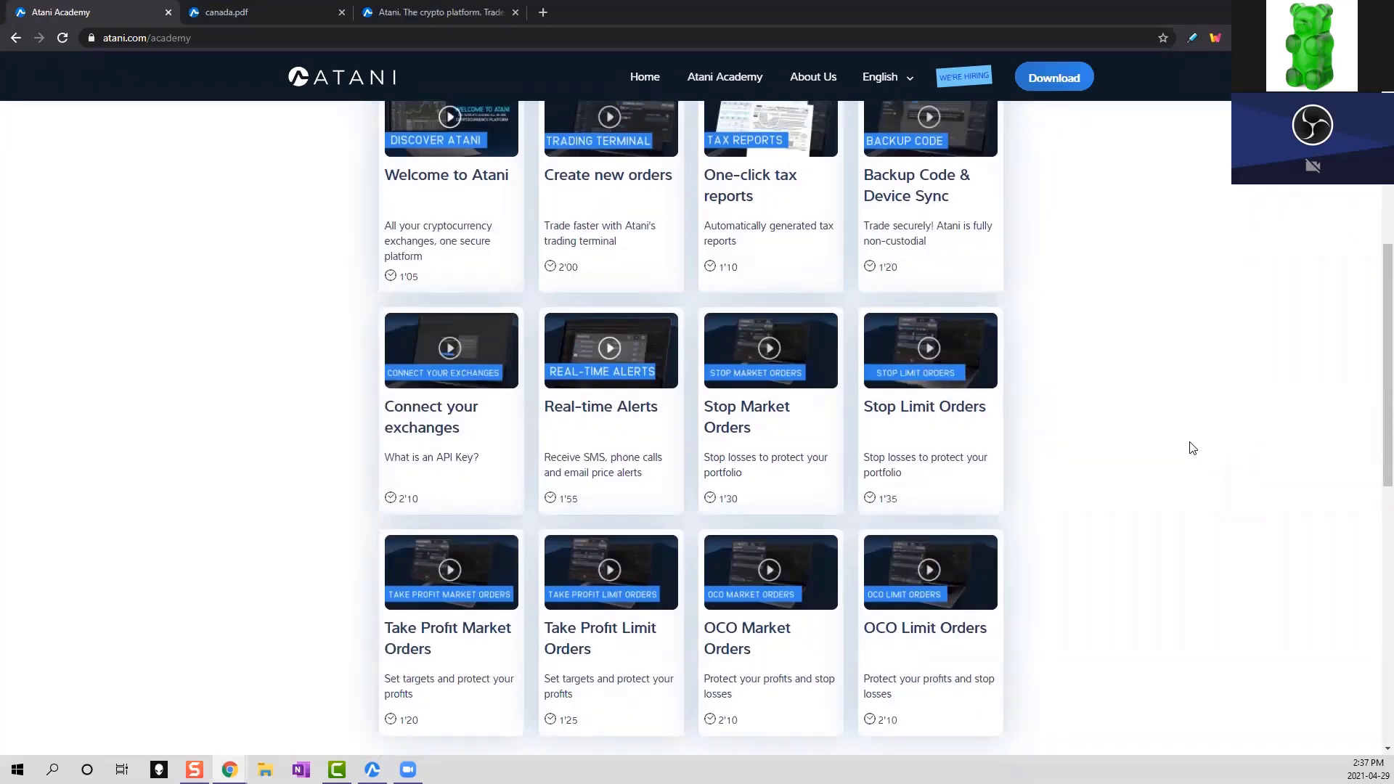
Scroll through the Atani Academy tutorial cards, such as Connect your exchanges and Real-time Alerts
{"action": "scroll", "coordinate": [1181, 467], "scroll_direction": "down", "scroll_amount": 1}
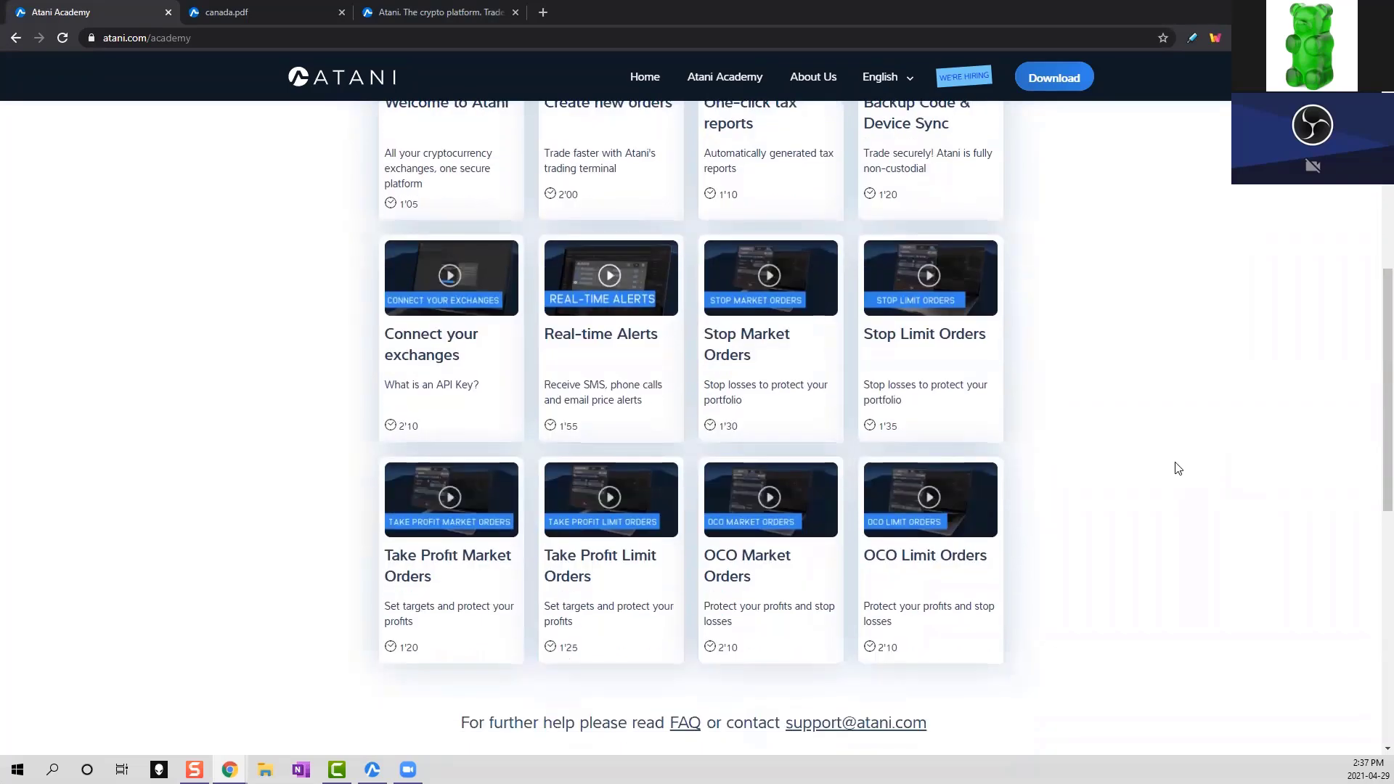
{"action": "scroll", "coordinate": [997, 492], "scroll_direction": "up", "scroll_amount": 1}
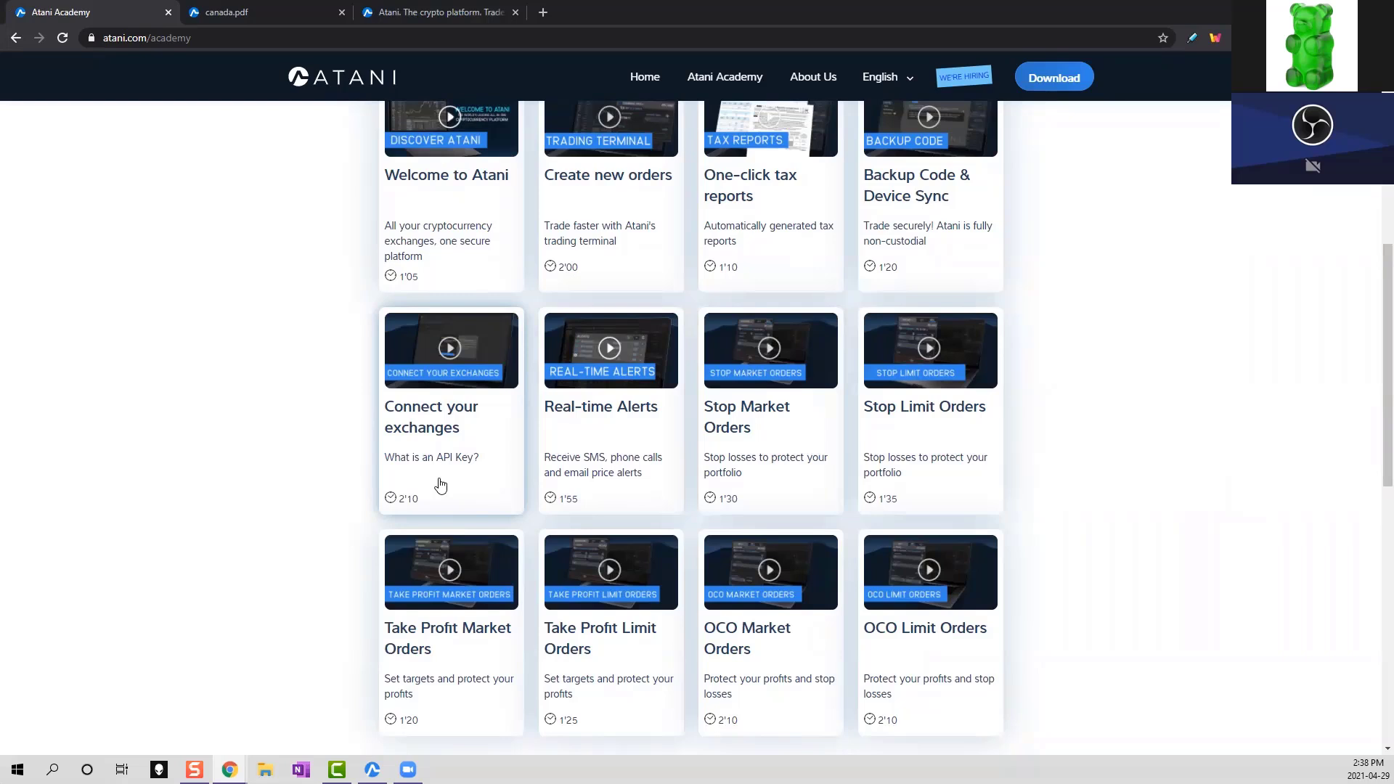
{"action": "scroll", "coordinate": [440, 485], "scroll_direction": "up", "scroll_amount": 1}
{"action": "scroll", "coordinate": [479, 523], "scroll_direction": "up", "scroll_amount": 2}
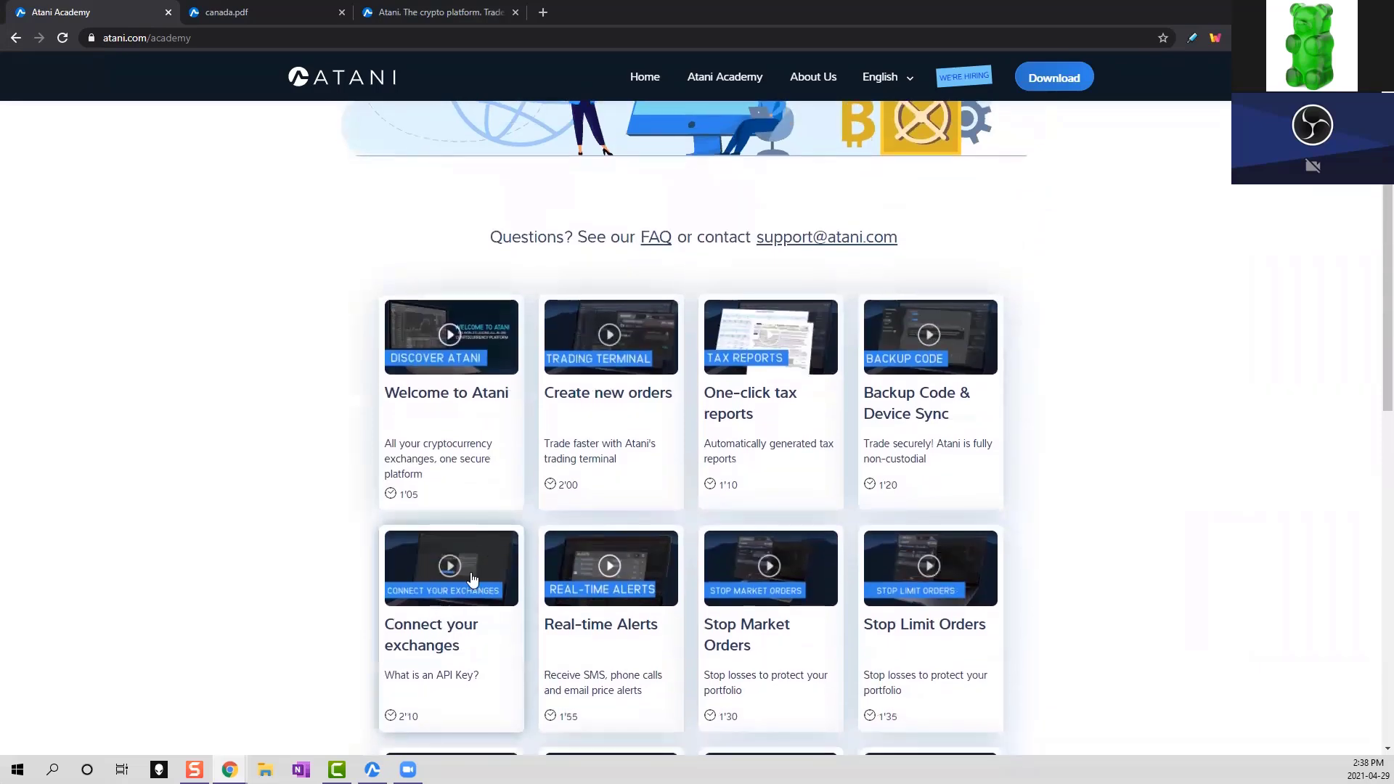
{"action": "scroll", "coordinate": [485, 551], "scroll_direction": "up", "scroll_amount": 1}
{"action": "scroll", "coordinate": [514, 444], "scroll_direction": "up", "scroll_amount": 3}
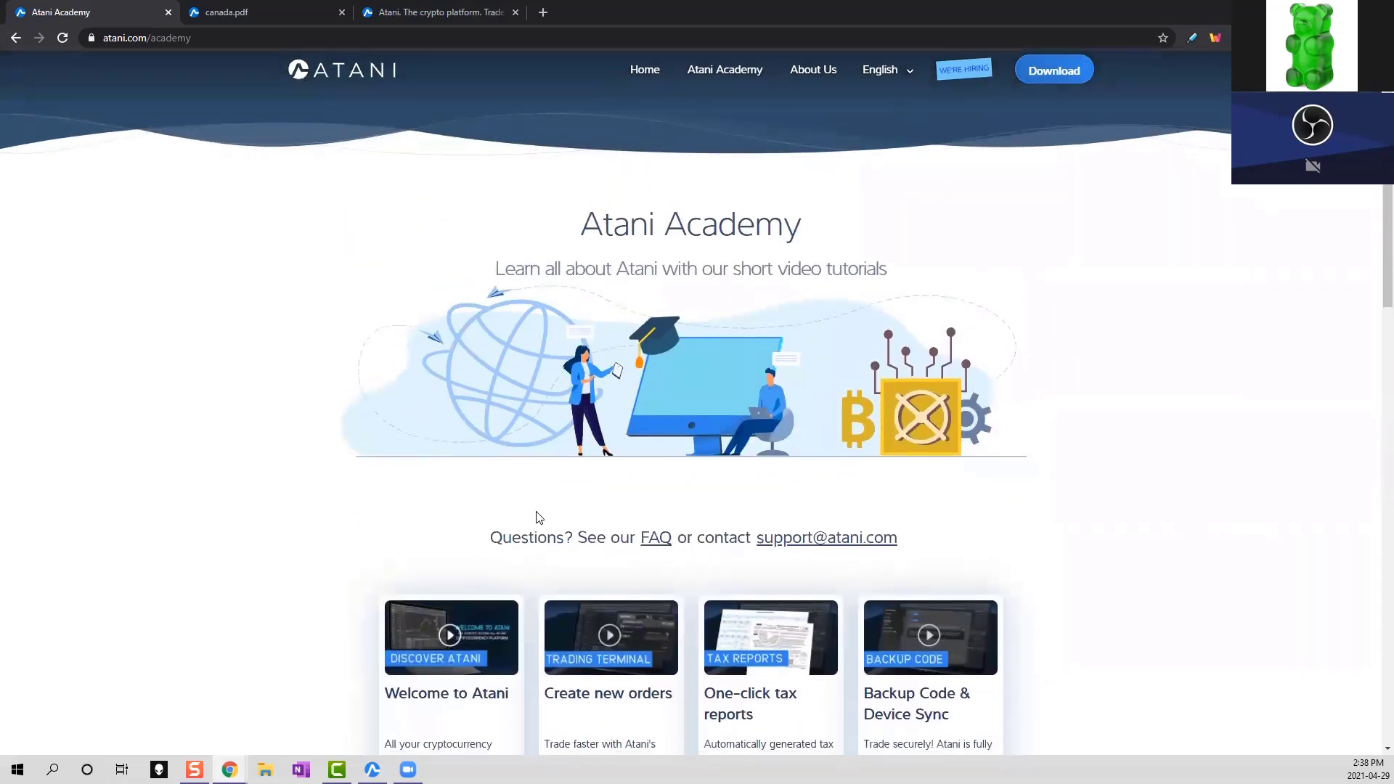
{"action": "scroll", "coordinate": [539, 517], "scroll_direction": "down", "scroll_amount": 7}
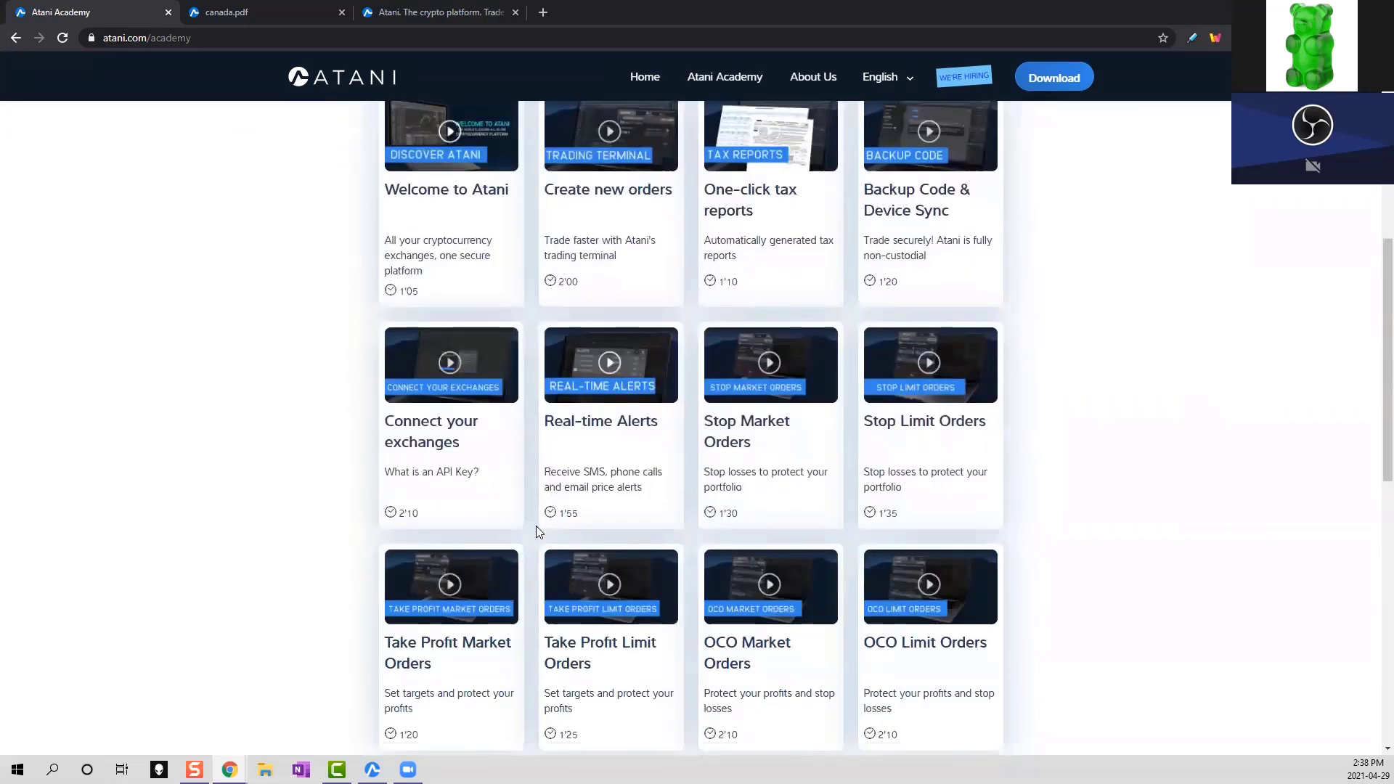
{"action": "scroll", "coordinate": [536, 525], "scroll_direction": "up", "scroll_amount": 1}
{"action": "scroll", "coordinate": [538, 537], "scroll_direction": "down", "scroll_amount": 2}
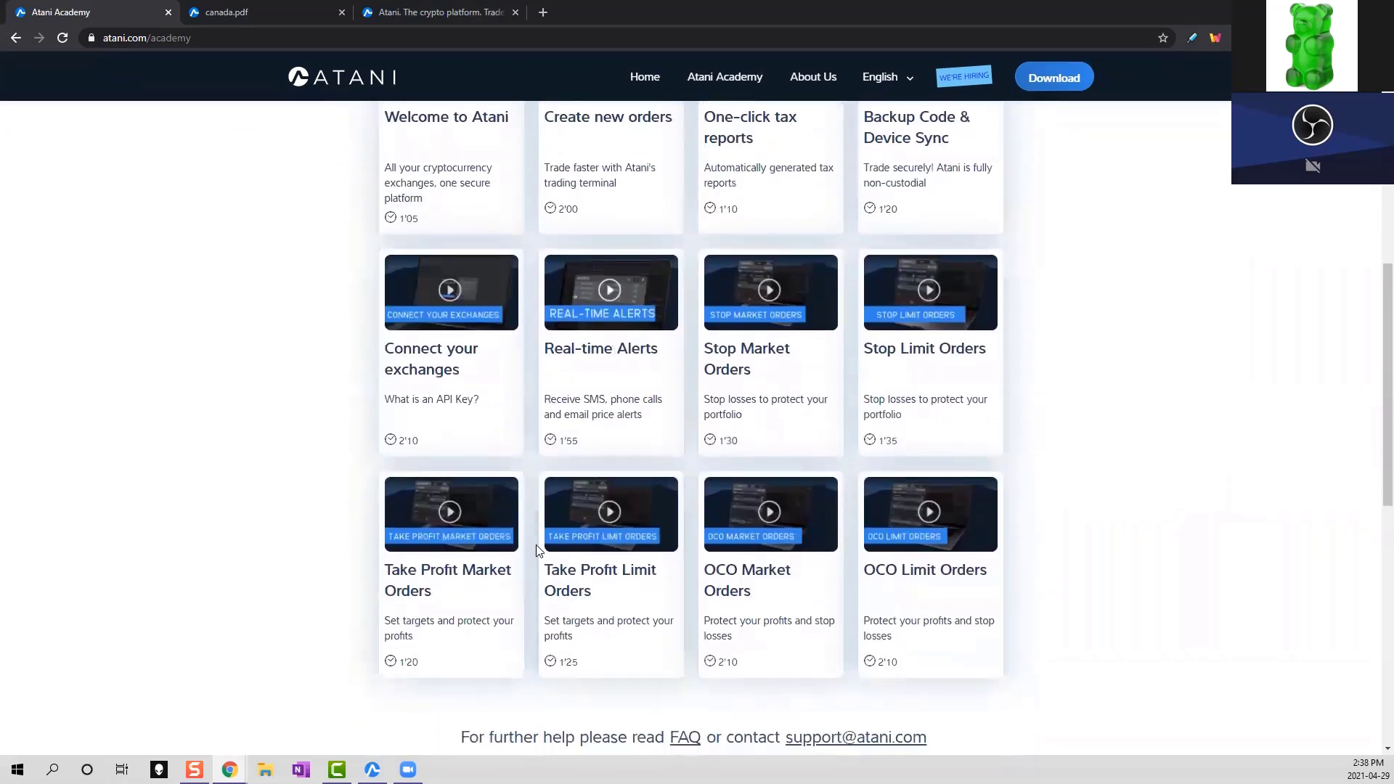
{"action": "scroll", "coordinate": [535, 545], "scroll_direction": "down", "scroll_amount": 2}
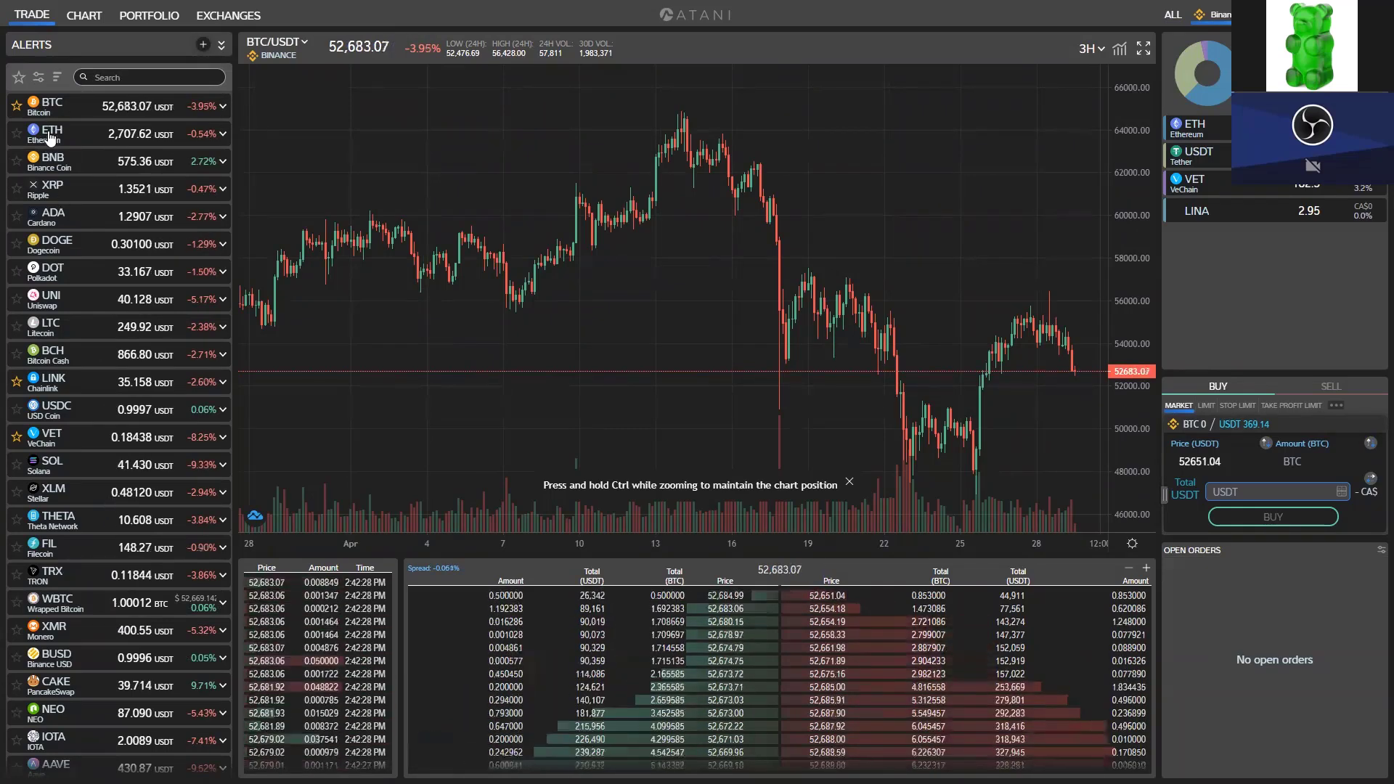
Expand BTC's full Binance pairs list and bring up the quote-currency filter choices
{"action": "left_click", "coordinate": [195, 108]}
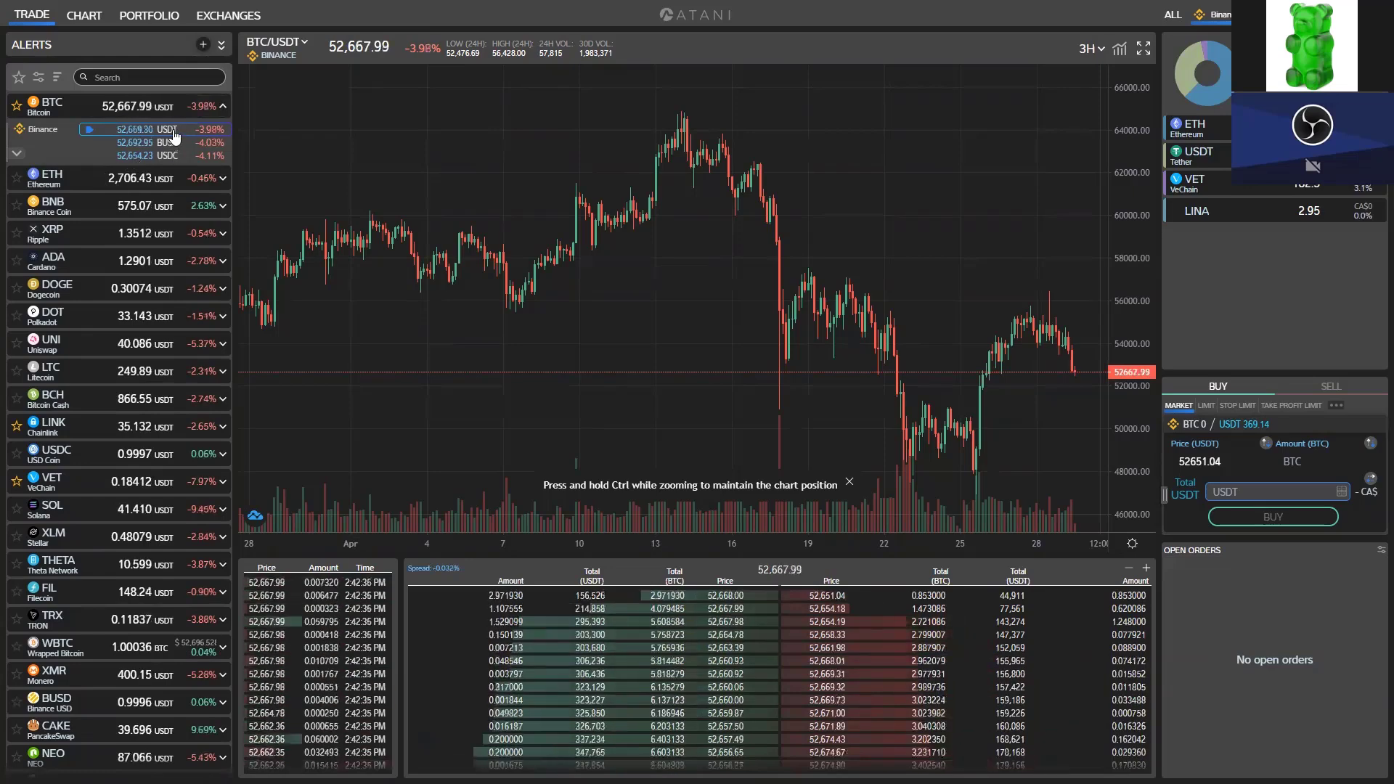
{"action": "left_click", "coordinate": [70, 167]}
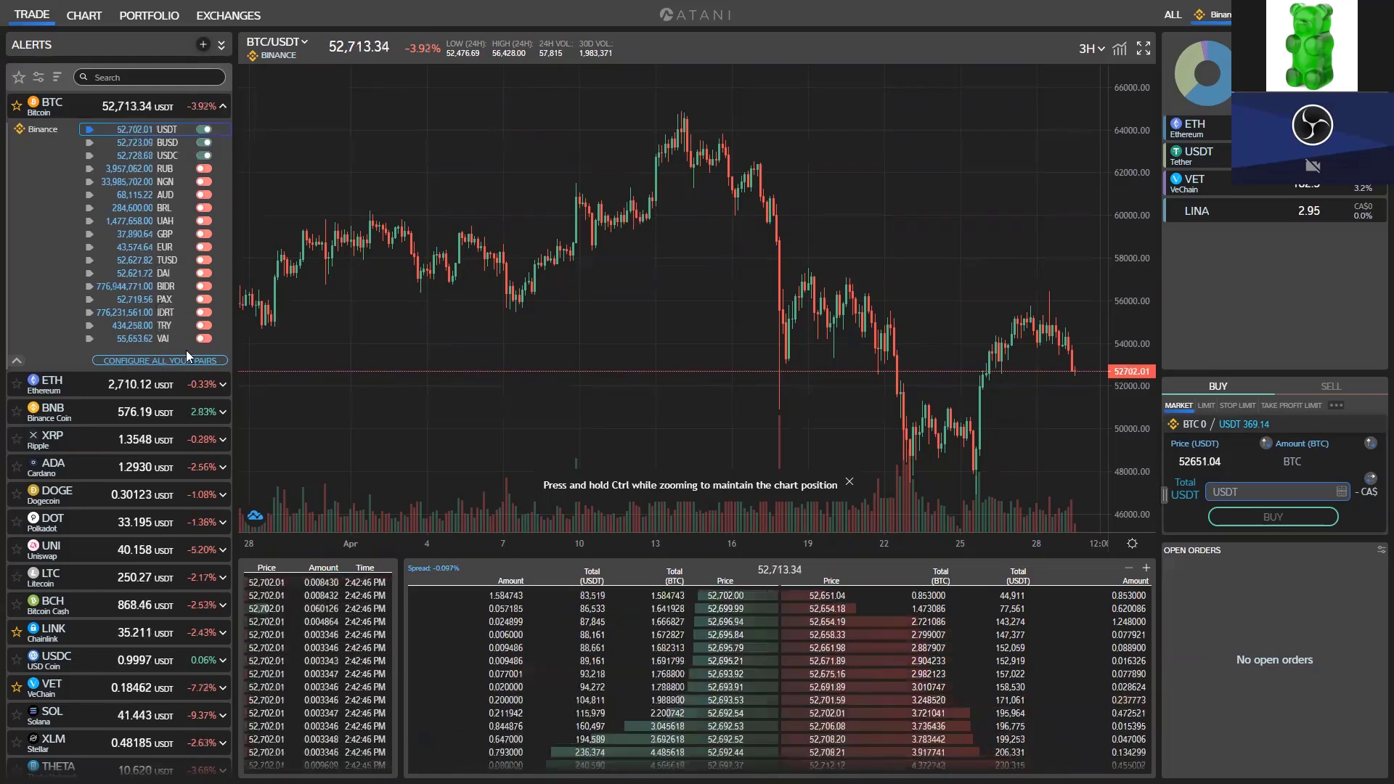
{"action": "left_click", "coordinate": [40, 82]}
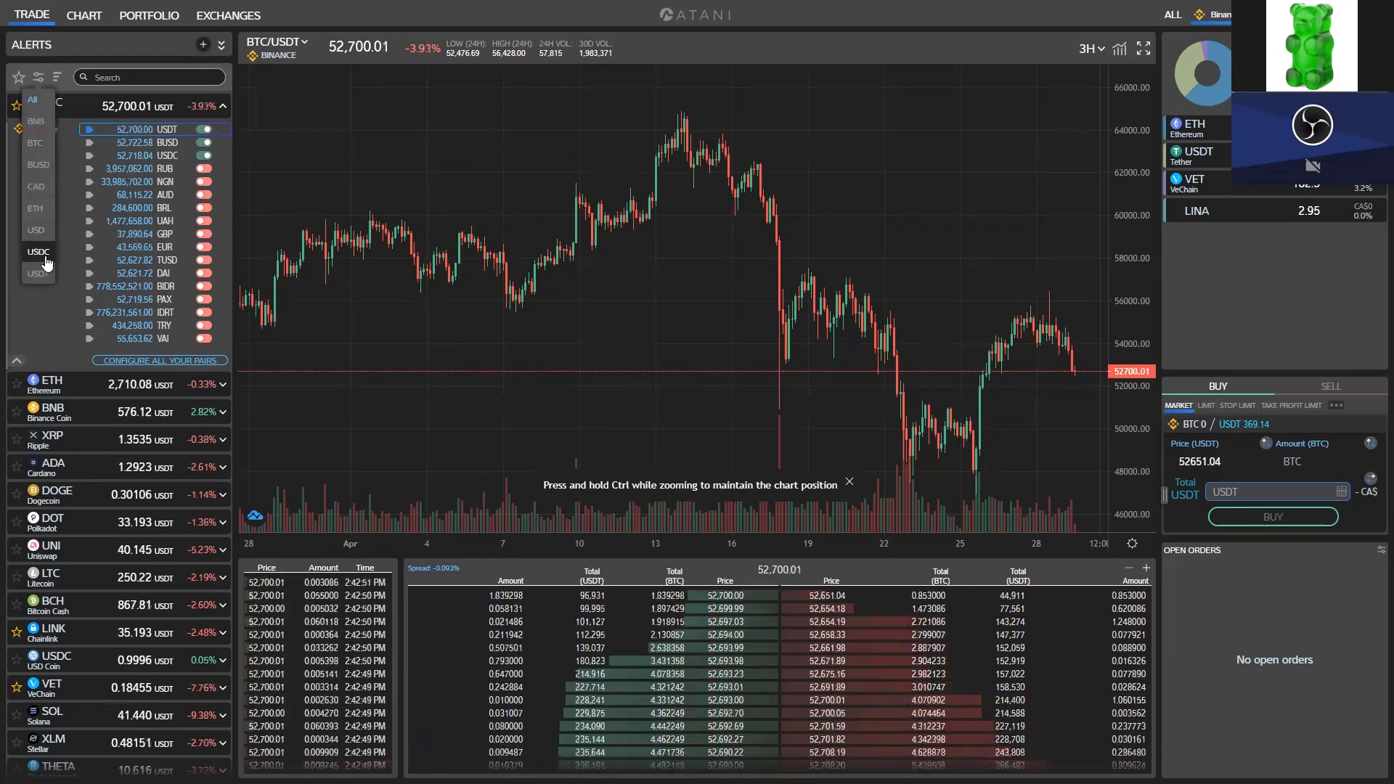
Sort the market list by Portfolio, then by Total volume, putting BTC on top
{"action": "left_click", "coordinate": [56, 78]}
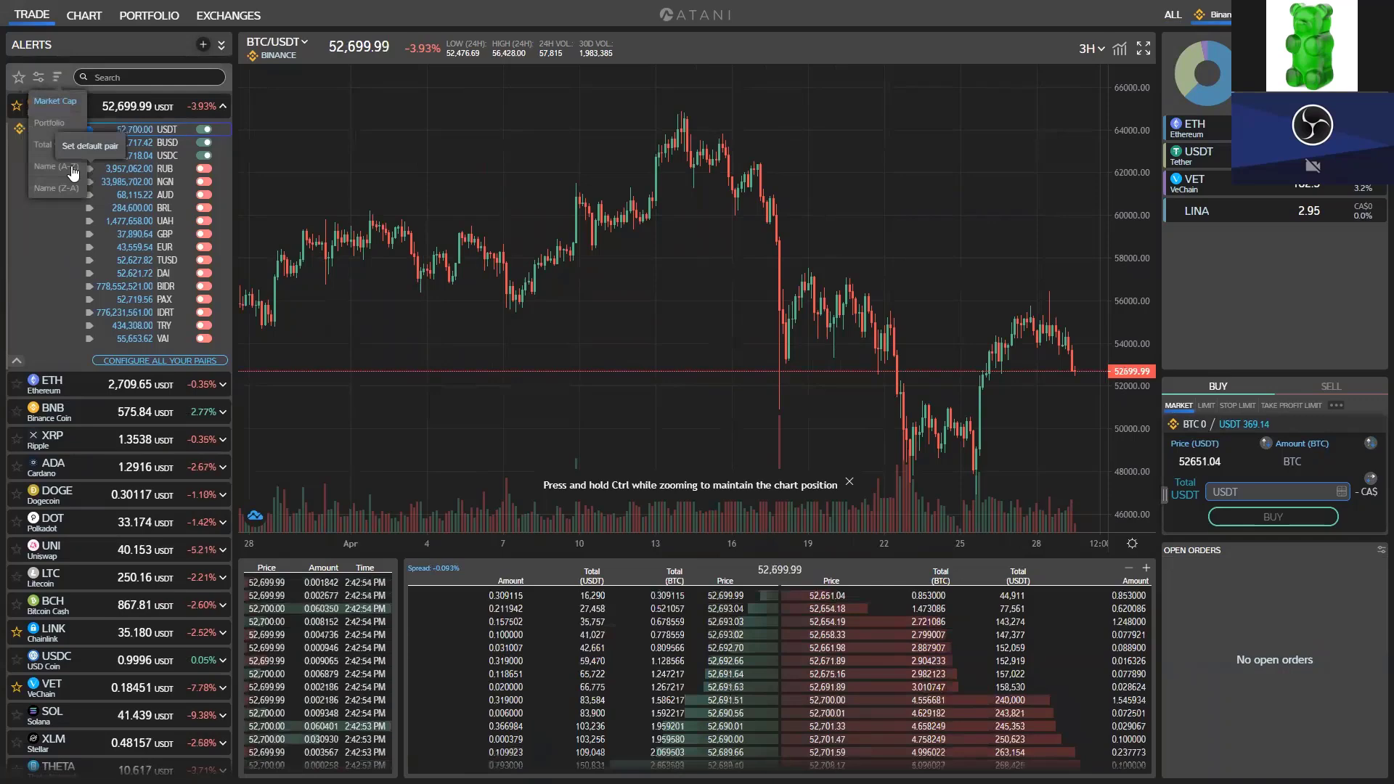
{"action": "left_click", "coordinate": [51, 123]}
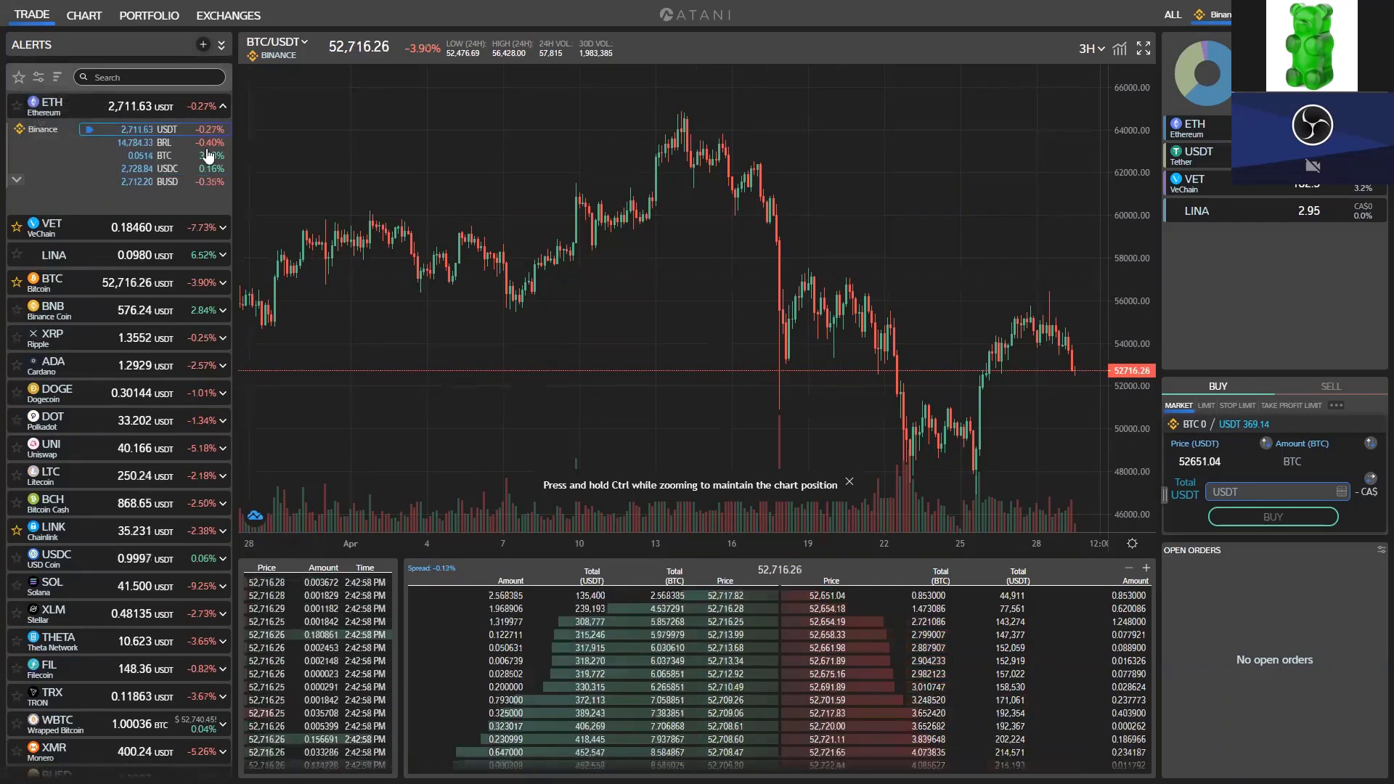
{"action": "left_click", "coordinate": [56, 78]}
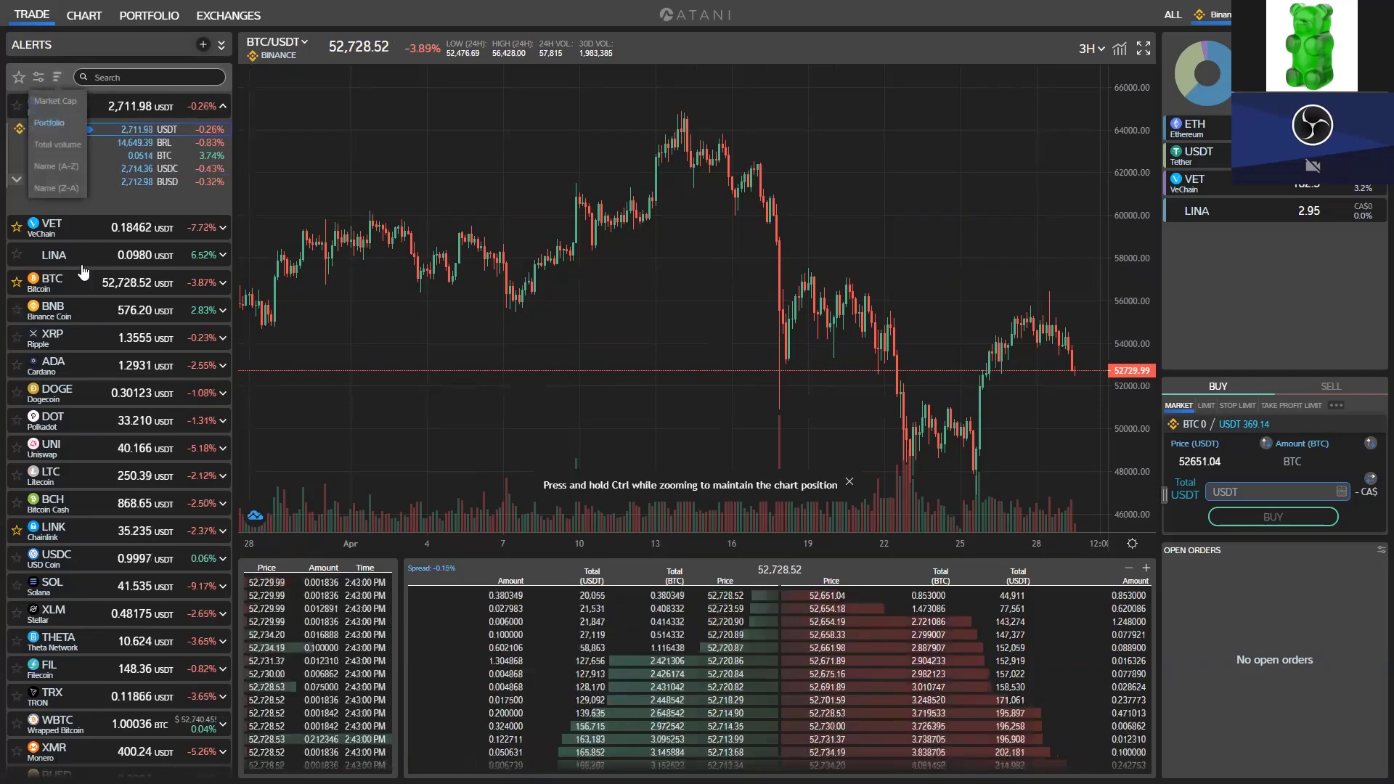
{"action": "left_click", "coordinate": [64, 147]}
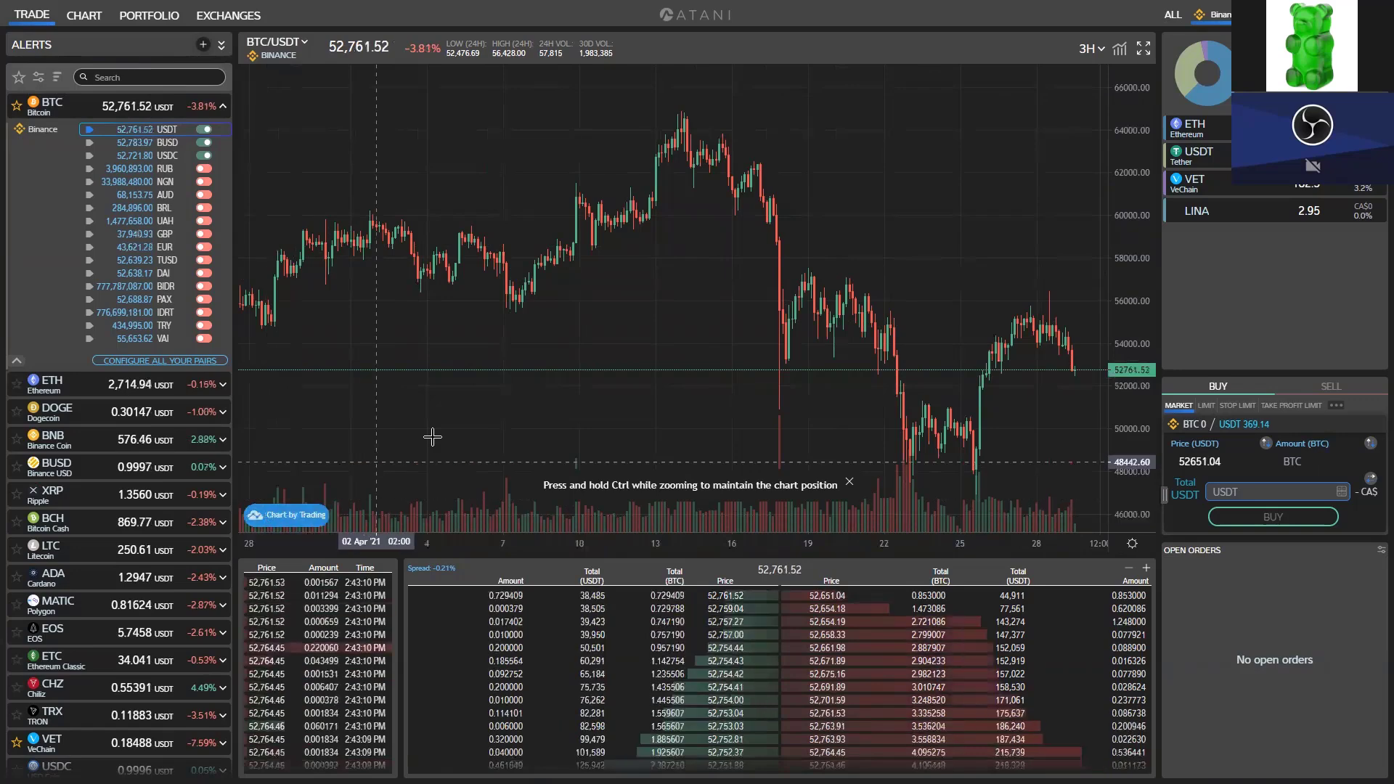
Pan the BTC/USDT chart toward the latest dates and switch to the advanced chart
{"action": "left_click_drag", "start_coordinate": [554, 364], "coordinate": [470, 325]}
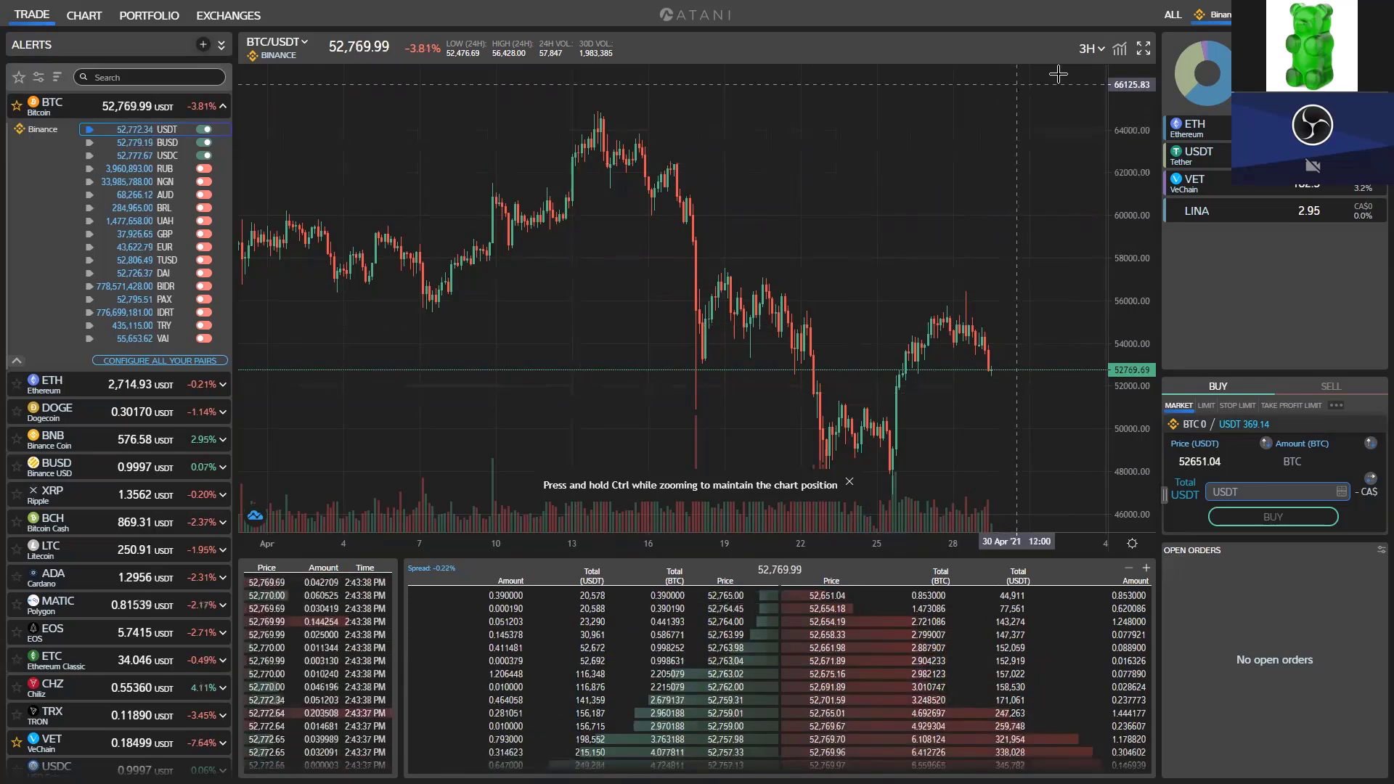
{"action": "left_click", "coordinate": [1121, 51]}
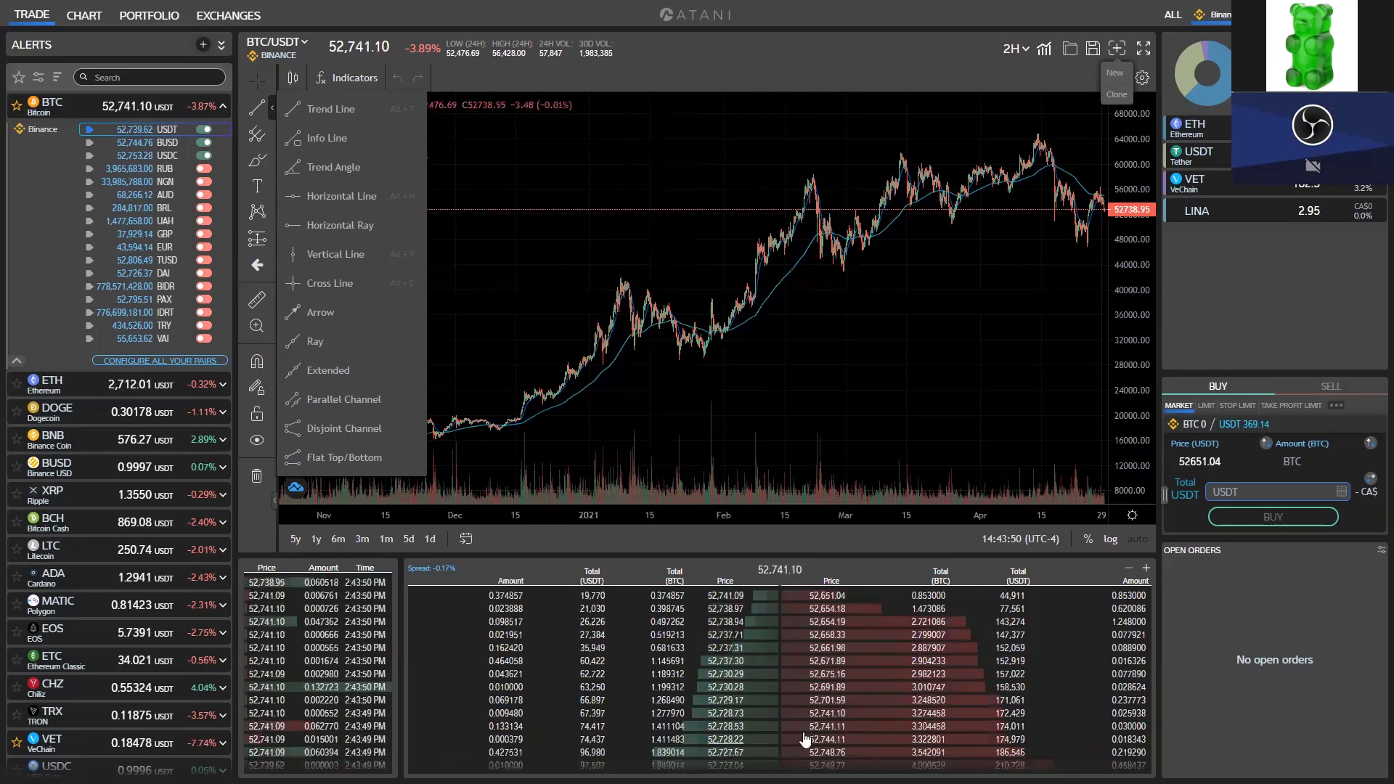
Close the line drawing tools flyout on the chart
{"action": "left_click", "coordinate": [614, 279]}
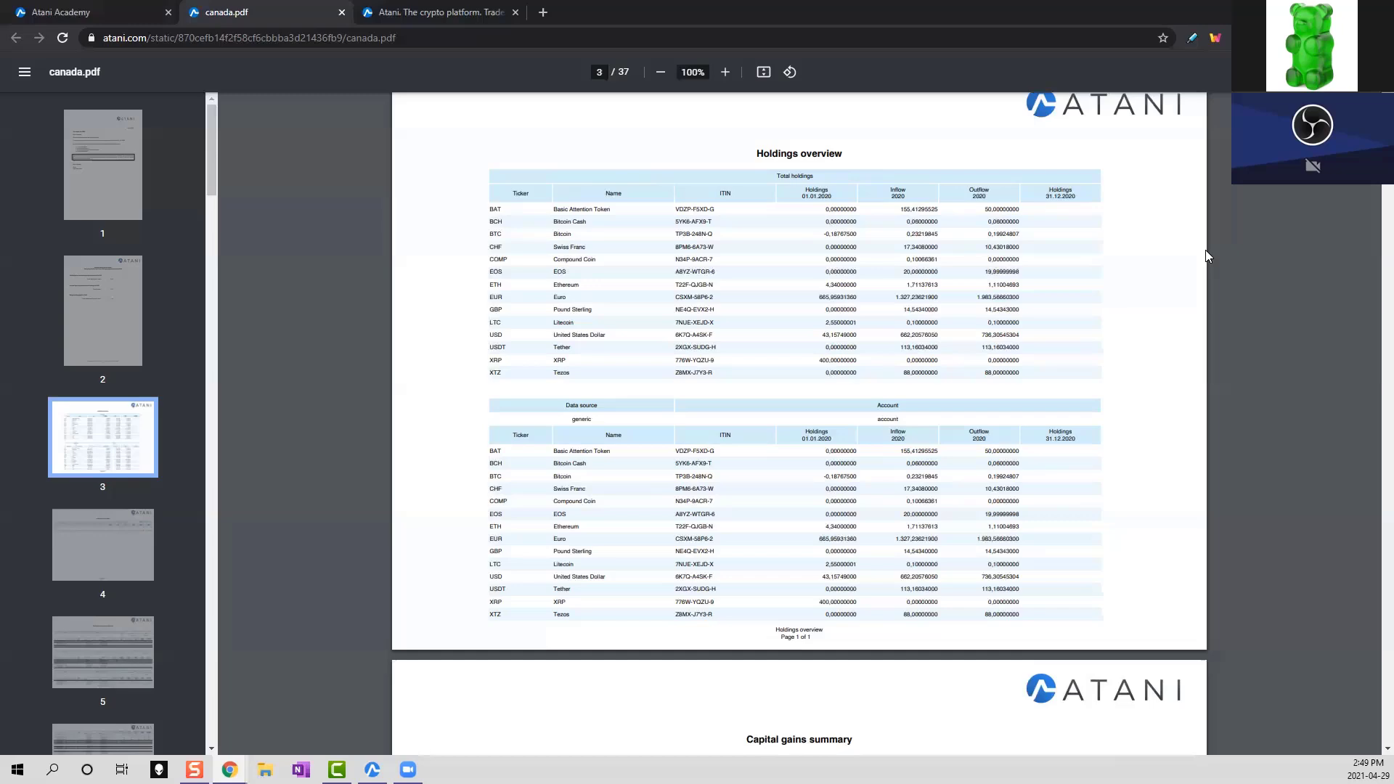
Scroll through the canada.pdf holdings overview and capital gains pages
{"action": "scroll", "coordinate": [872, 496], "scroll_direction": "down", "scroll_amount": 6}
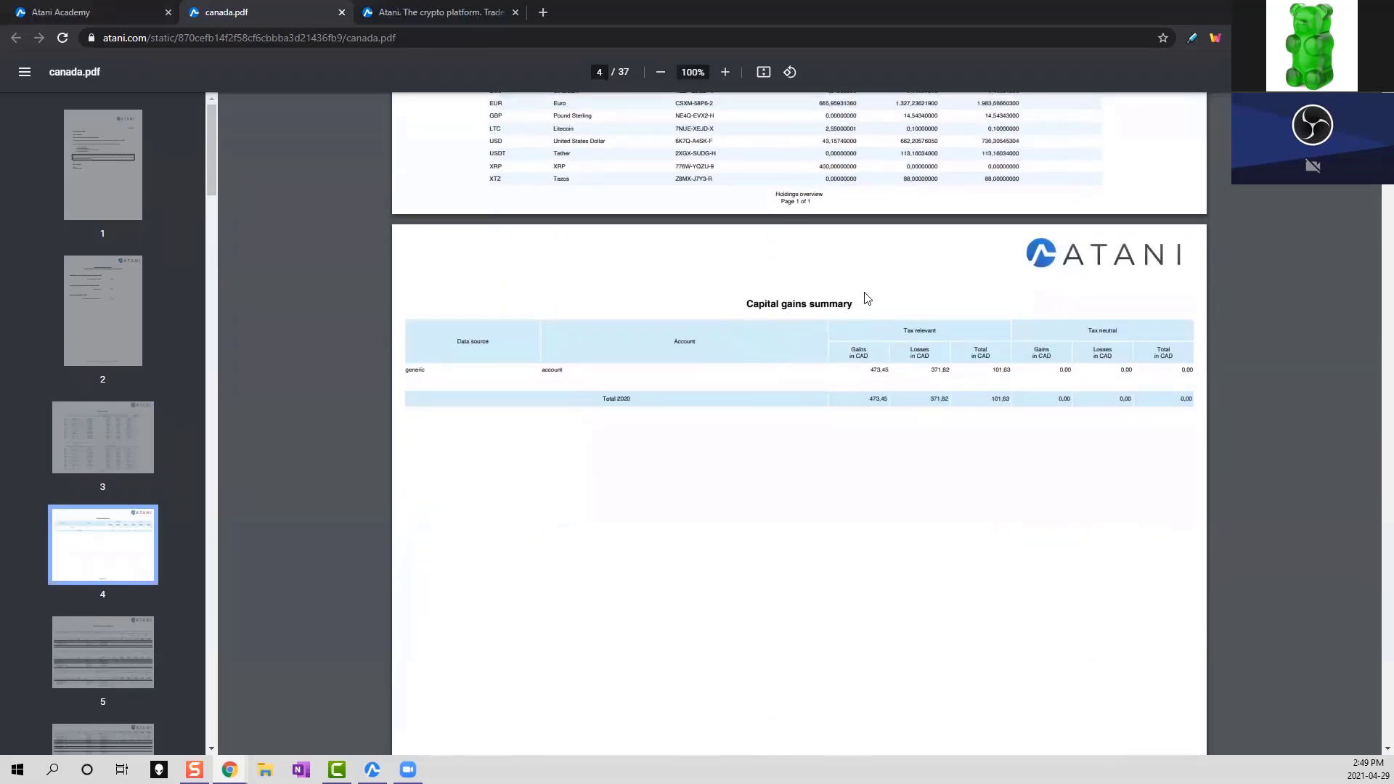
{"action": "scroll", "coordinate": [856, 316], "scroll_direction": "down", "scroll_amount": 5}
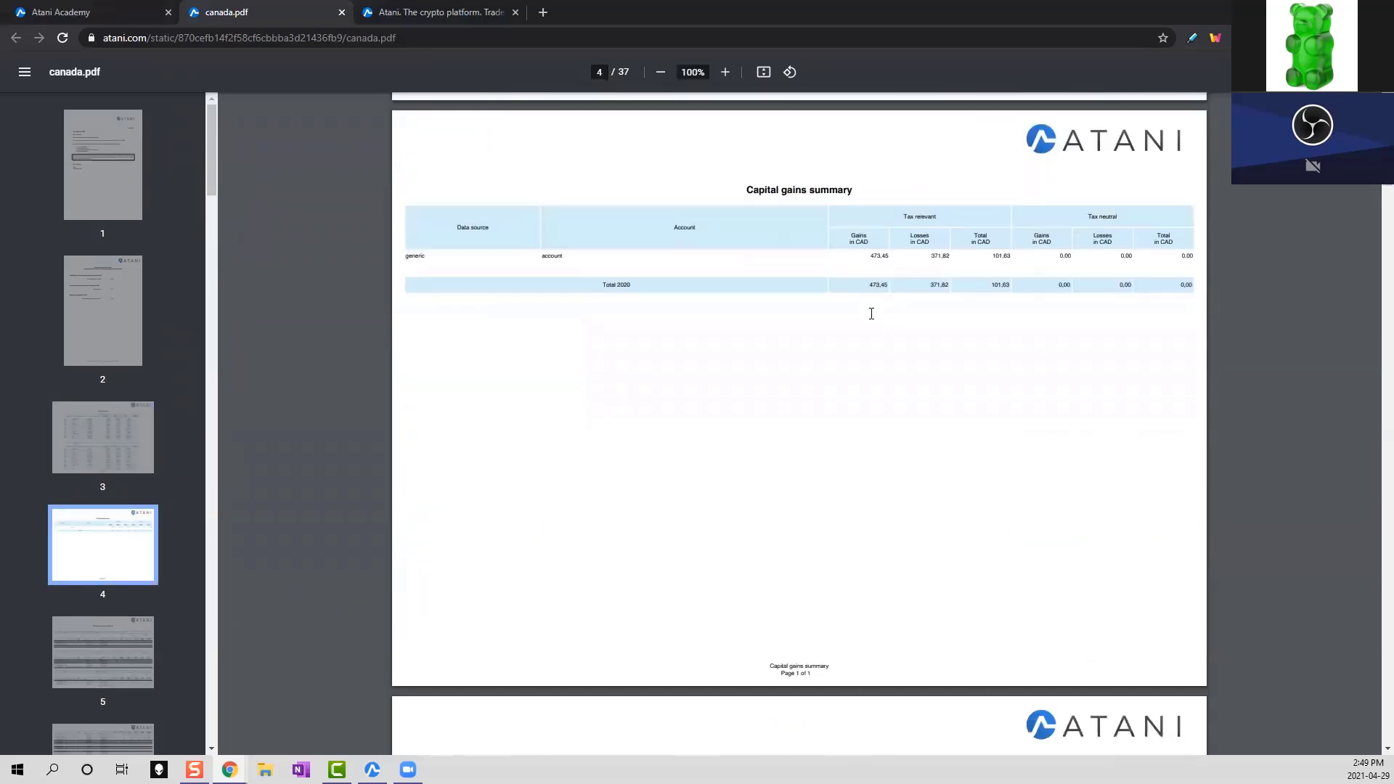
{"action": "scroll", "coordinate": [874, 321], "scroll_direction": "down", "scroll_amount": 4}
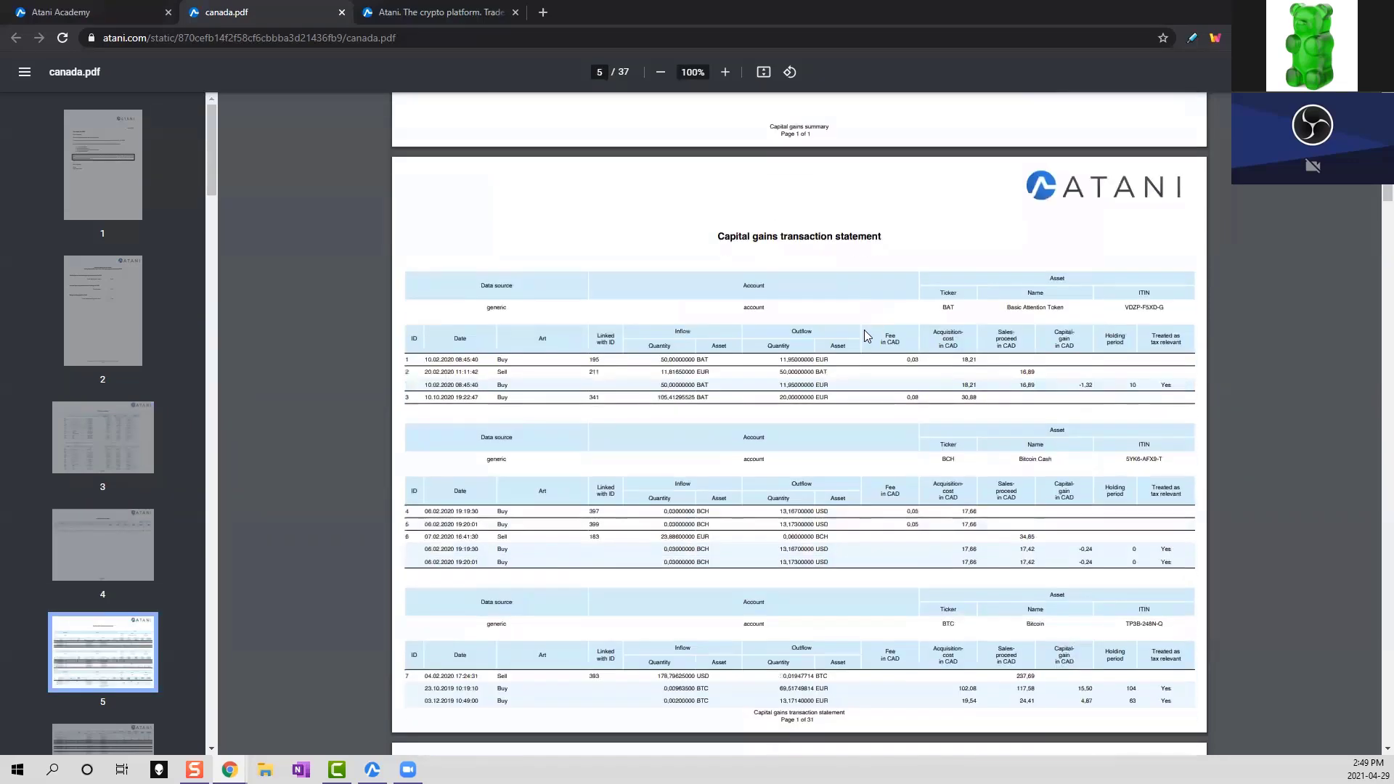
{"action": "scroll", "coordinate": [866, 337], "scroll_direction": "up", "scroll_amount": 5}
{"action": "scroll", "coordinate": [866, 336], "scroll_direction": "up", "scroll_amount": 6}
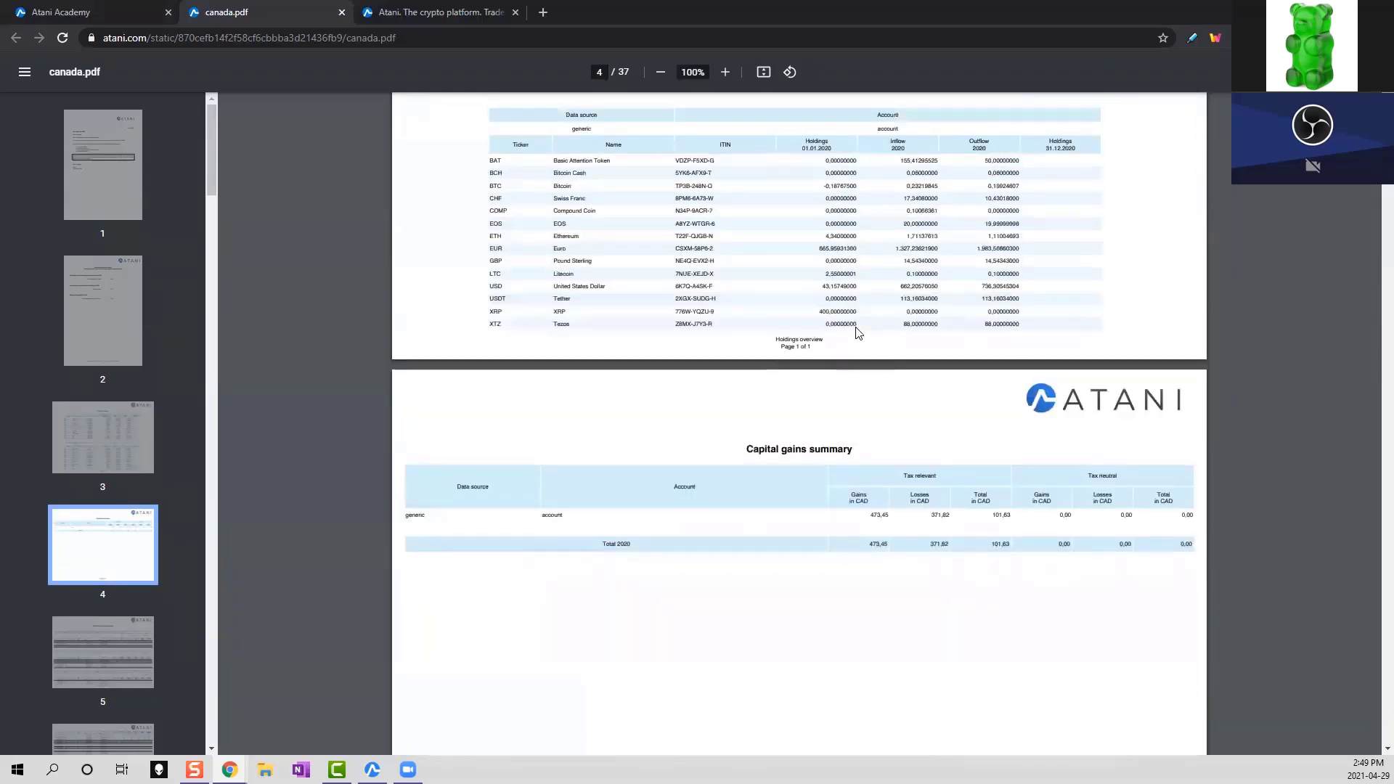
{"action": "scroll", "coordinate": [842, 335], "scroll_direction": "up", "scroll_amount": 2}
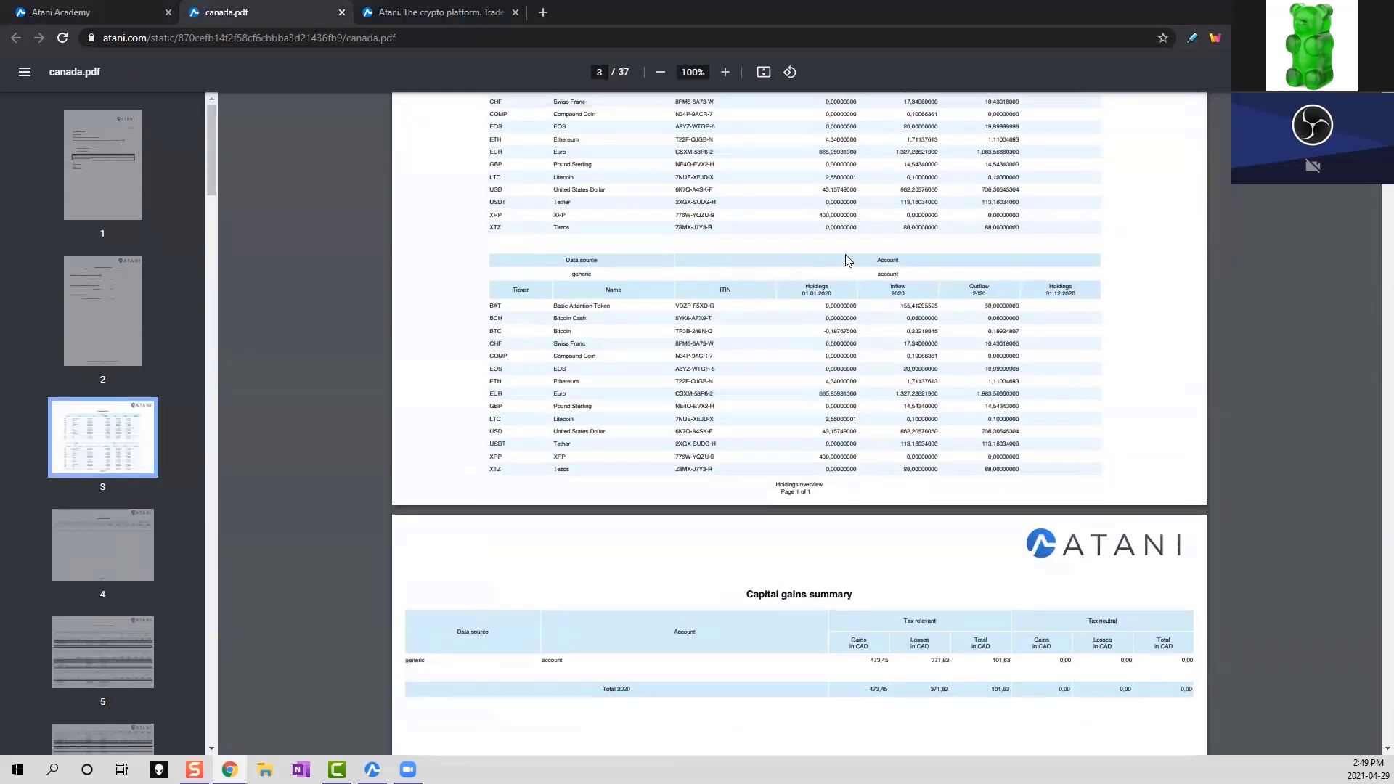
{"action": "scroll", "coordinate": [801, 389], "scroll_direction": "up", "scroll_amount": 2}
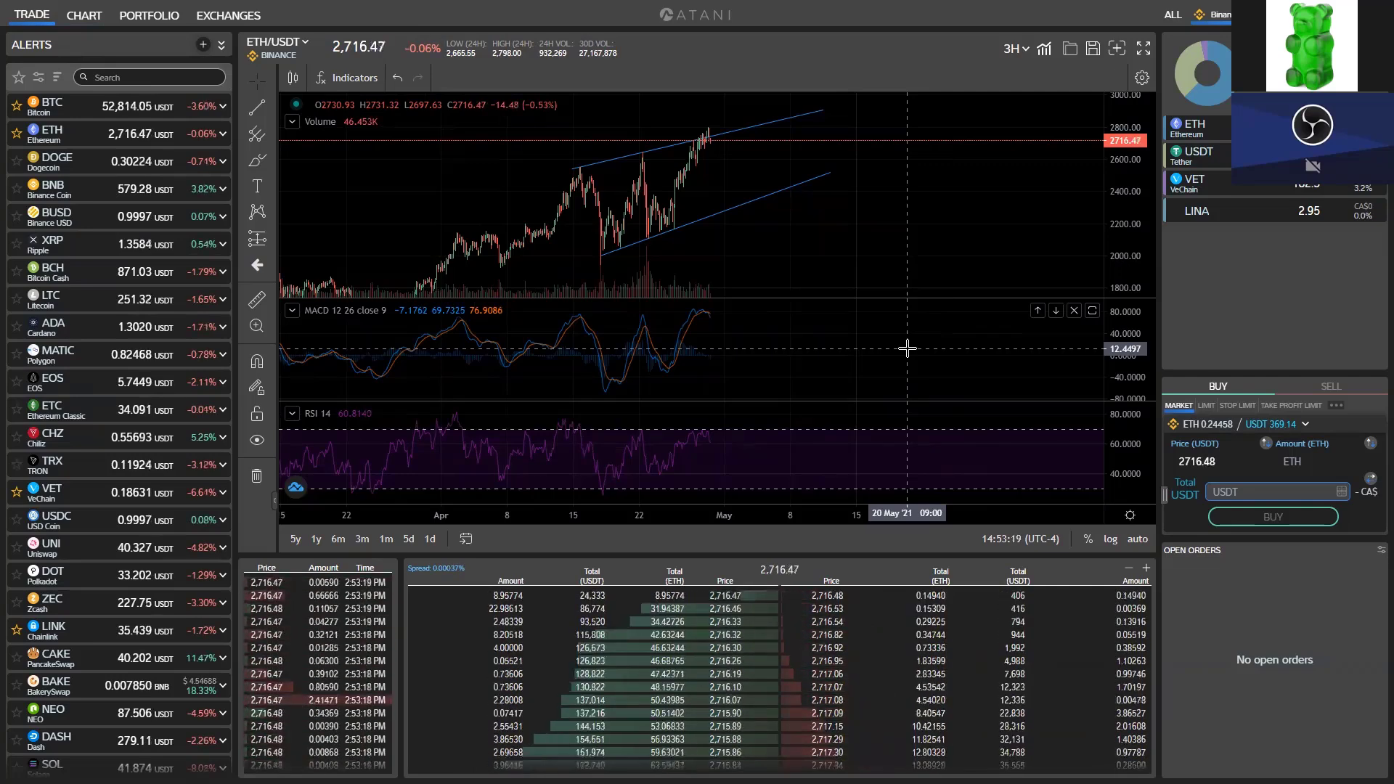
Pan and zoom the ETH/USDT 3H chart onto the latest candles at the upper trend line
{"action": "left_click_drag", "start_coordinate": [800, 230], "coordinate": [864, 250]}
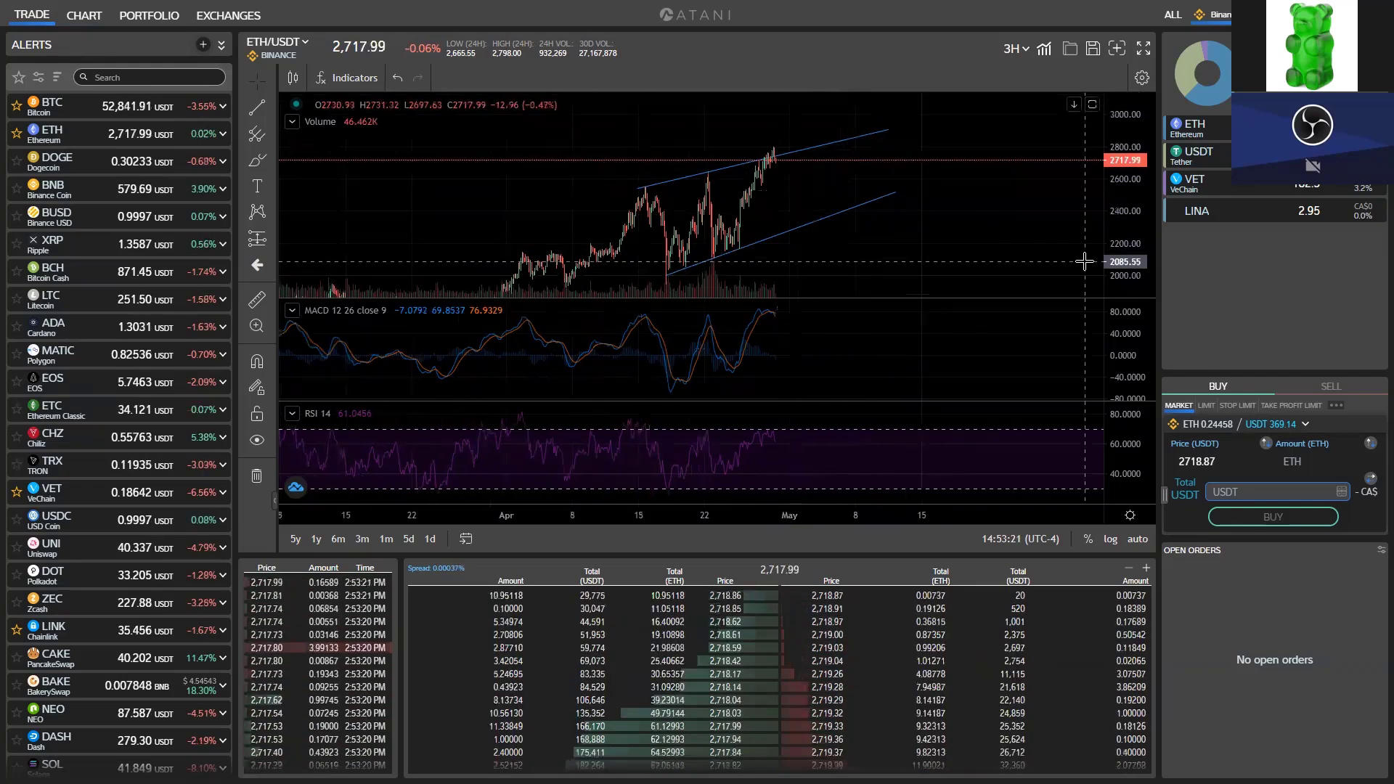
{"action": "left_click_drag", "start_coordinate": [990, 224], "coordinate": [982, 221]}
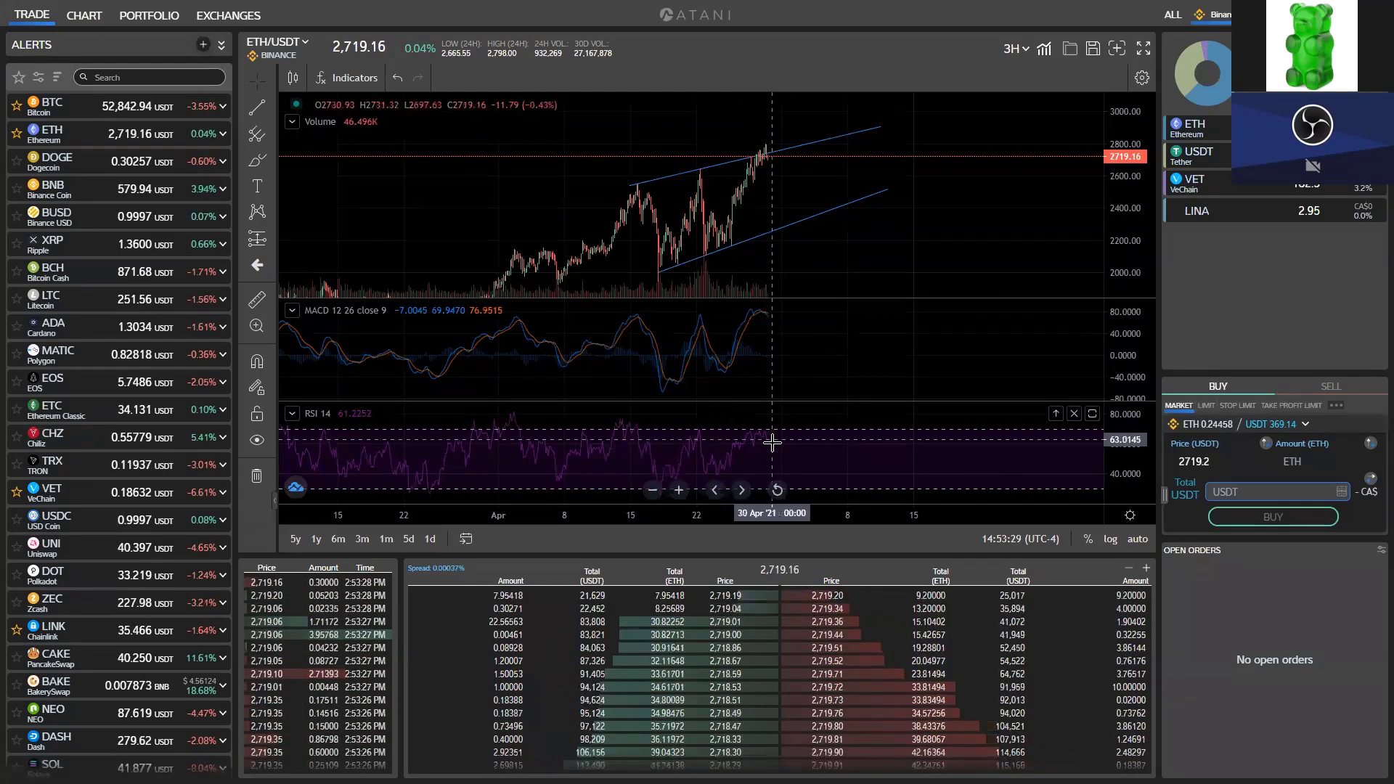
{"action": "left_click_drag", "start_coordinate": [893, 349], "coordinate": [852, 321]}
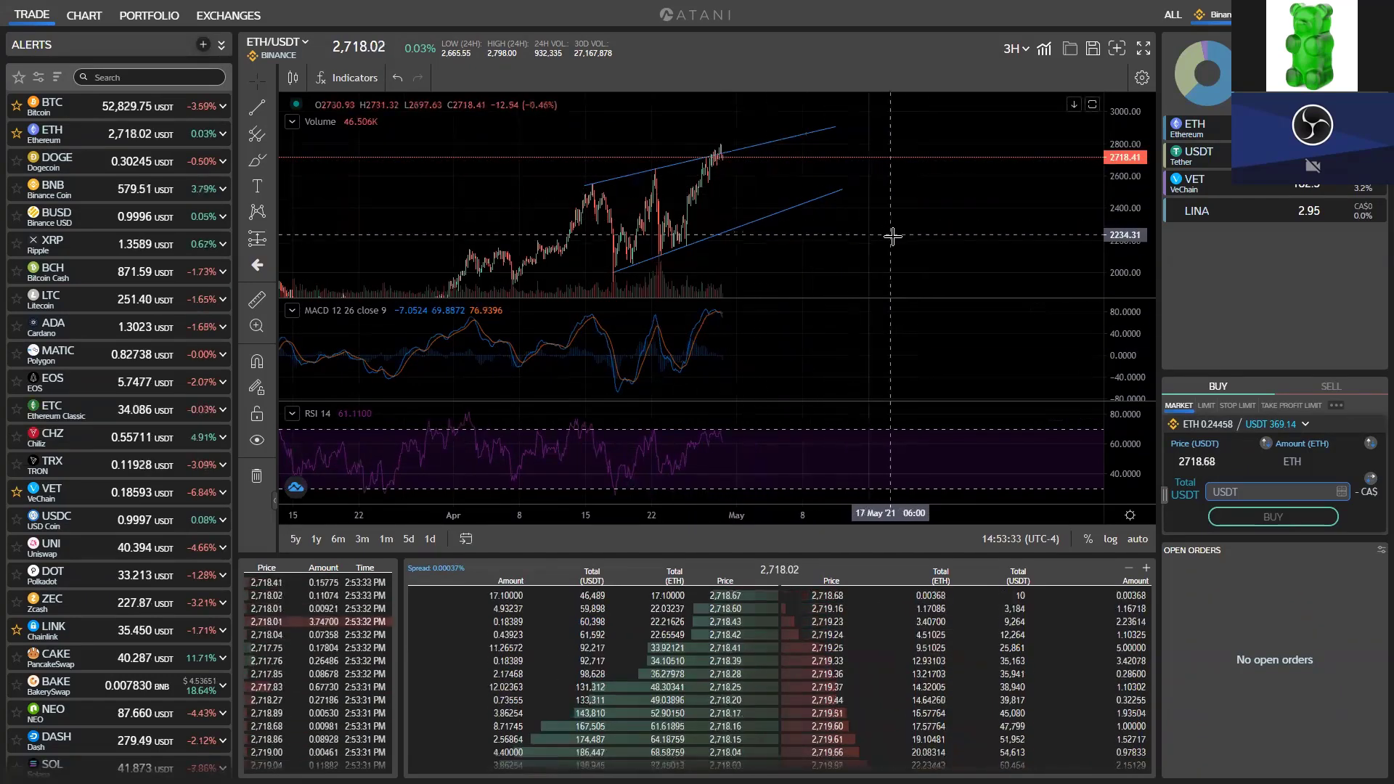
{"action": "scroll", "coordinate": [971, 226], "scroll_direction": "left", "scroll_amount": 1}
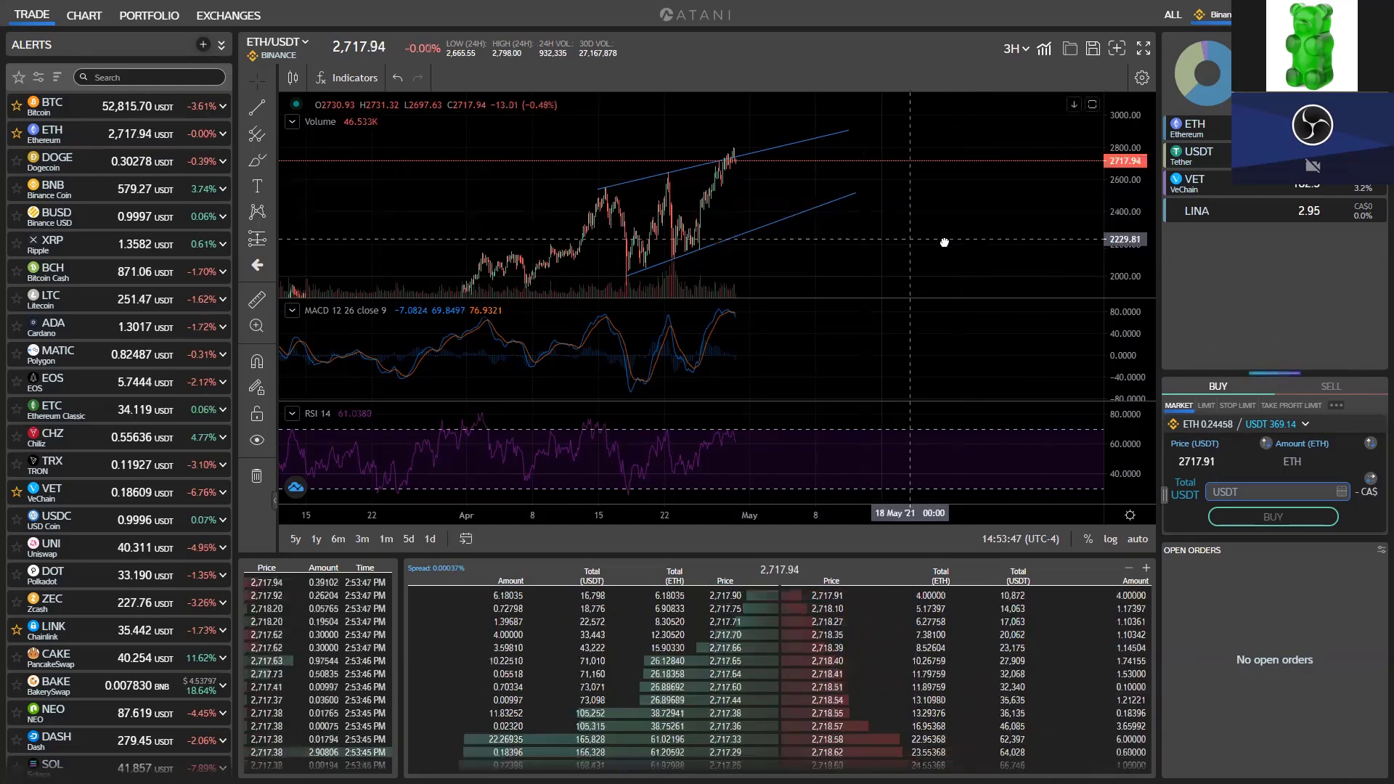
{"action": "left_click_drag", "start_coordinate": [942, 239], "coordinate": [980, 242]}
{"action": "scroll", "coordinate": [989, 190], "scroll_direction": "up", "scroll_amount": 5}
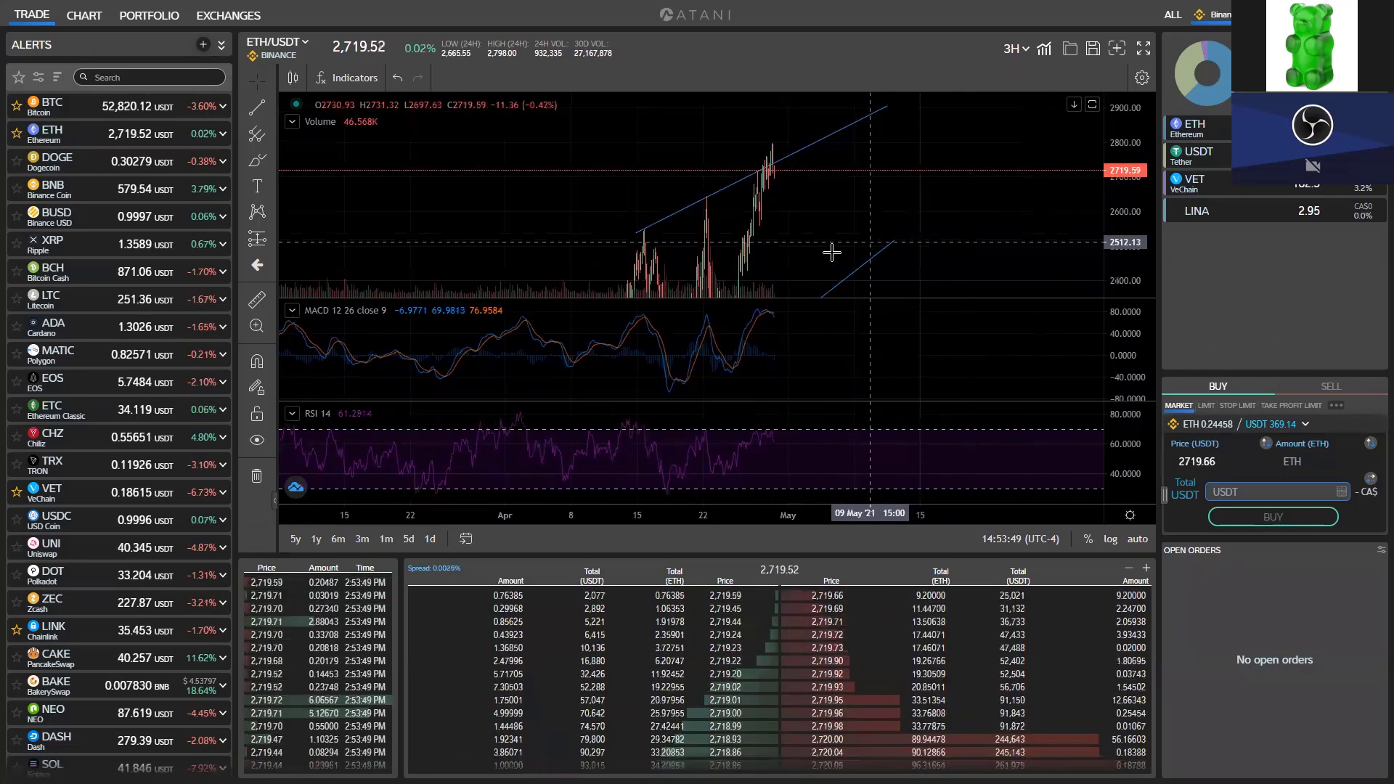
{"action": "scroll", "coordinate": [617, 205], "scroll_direction": "up", "scroll_amount": 3}
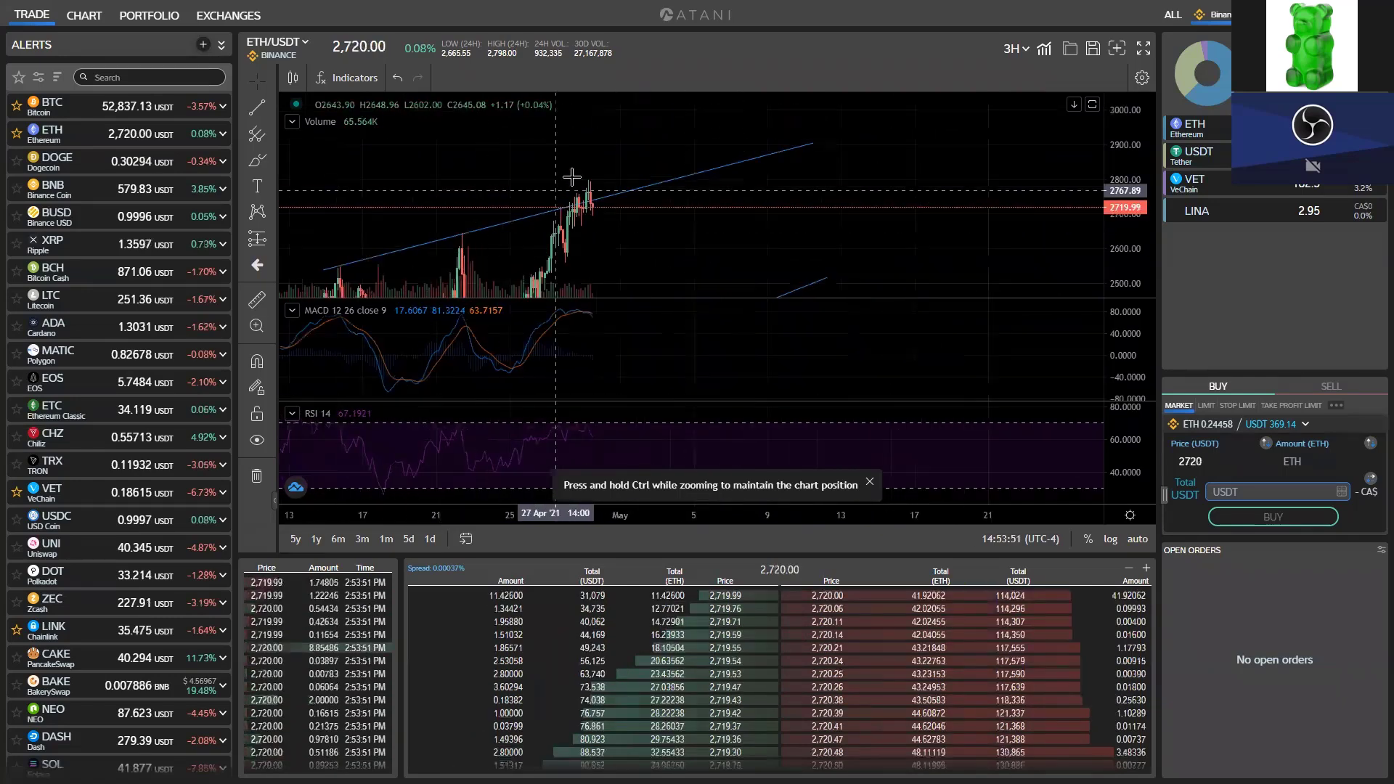
Market-sell 25% of the ETH balance, 0.06114 ETH for about 166.30 USDT
{"action": "left_click", "coordinate": [1331, 387]}
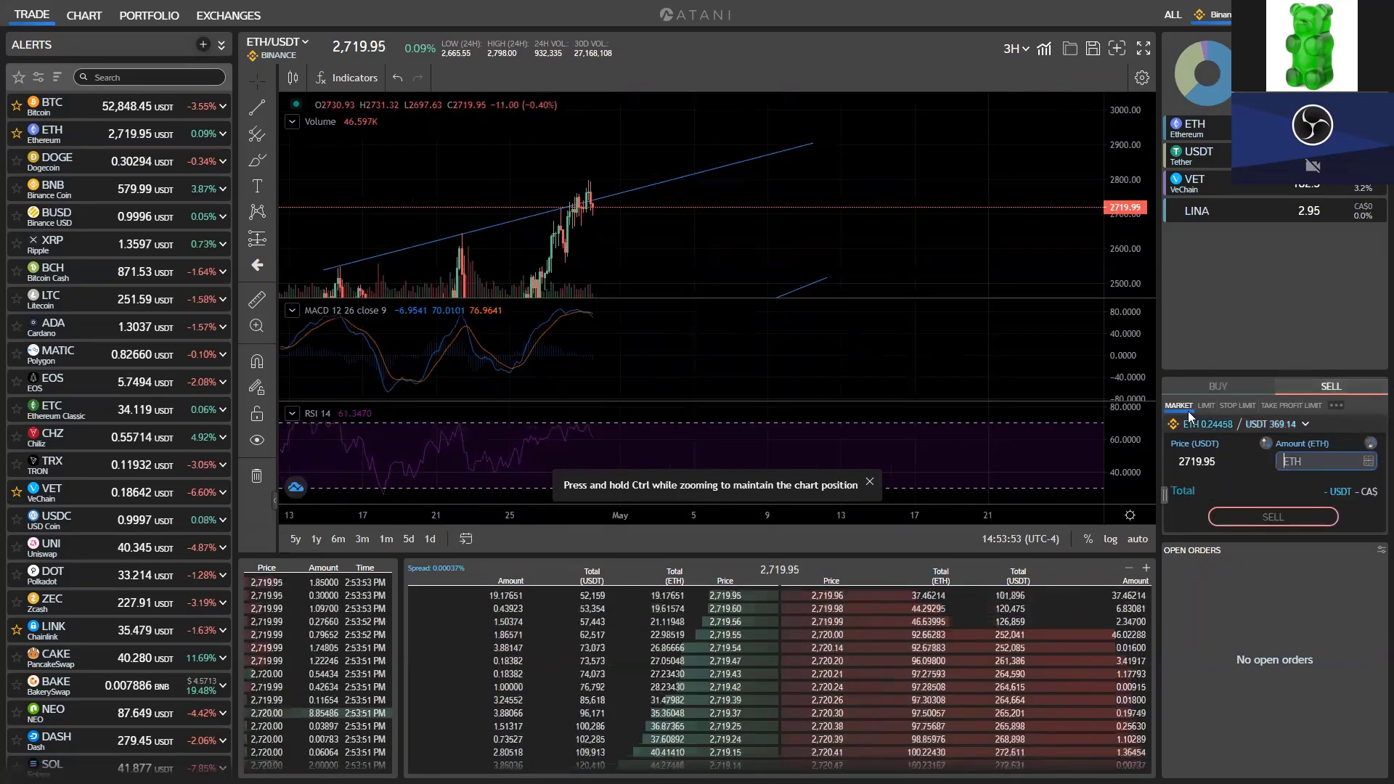
{"action": "left_click", "coordinate": [1265, 443]}
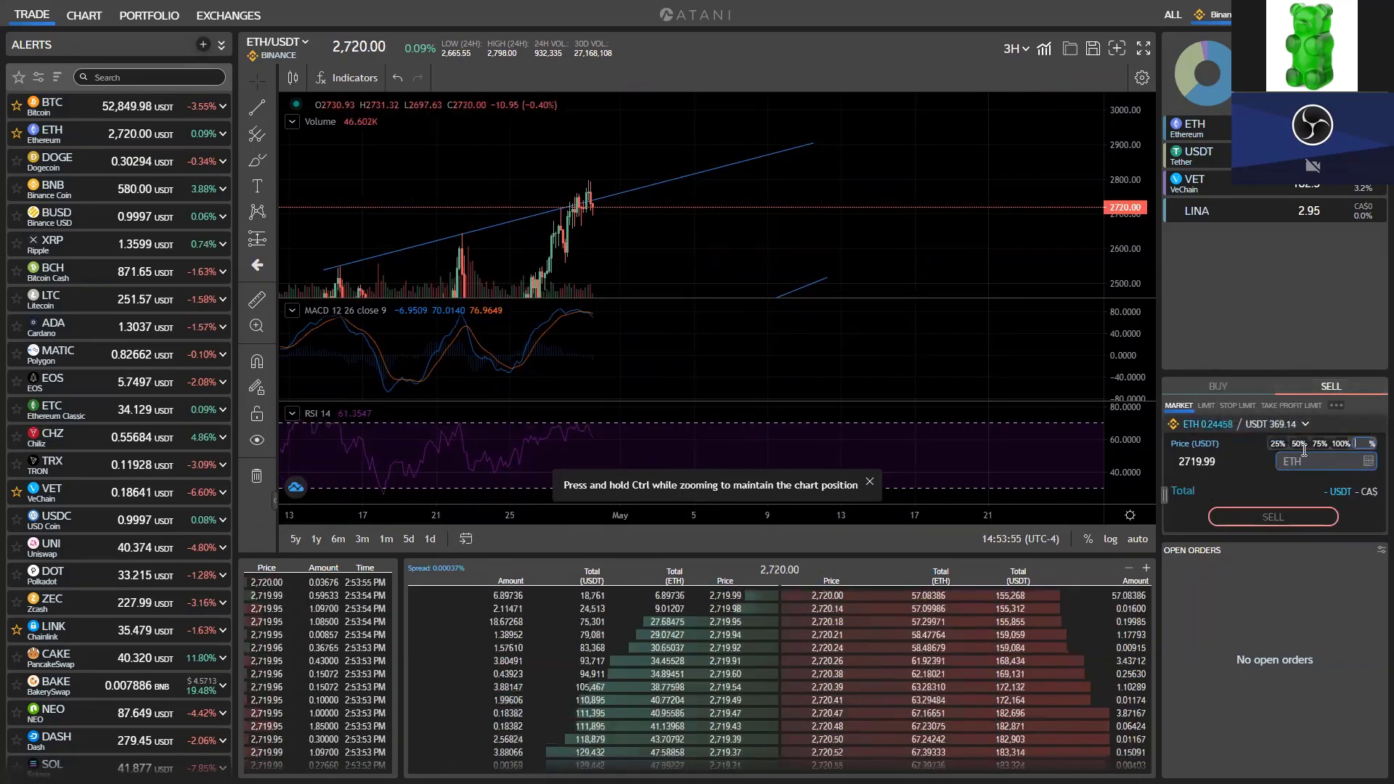
{"action": "left_click", "coordinate": [1278, 443]}
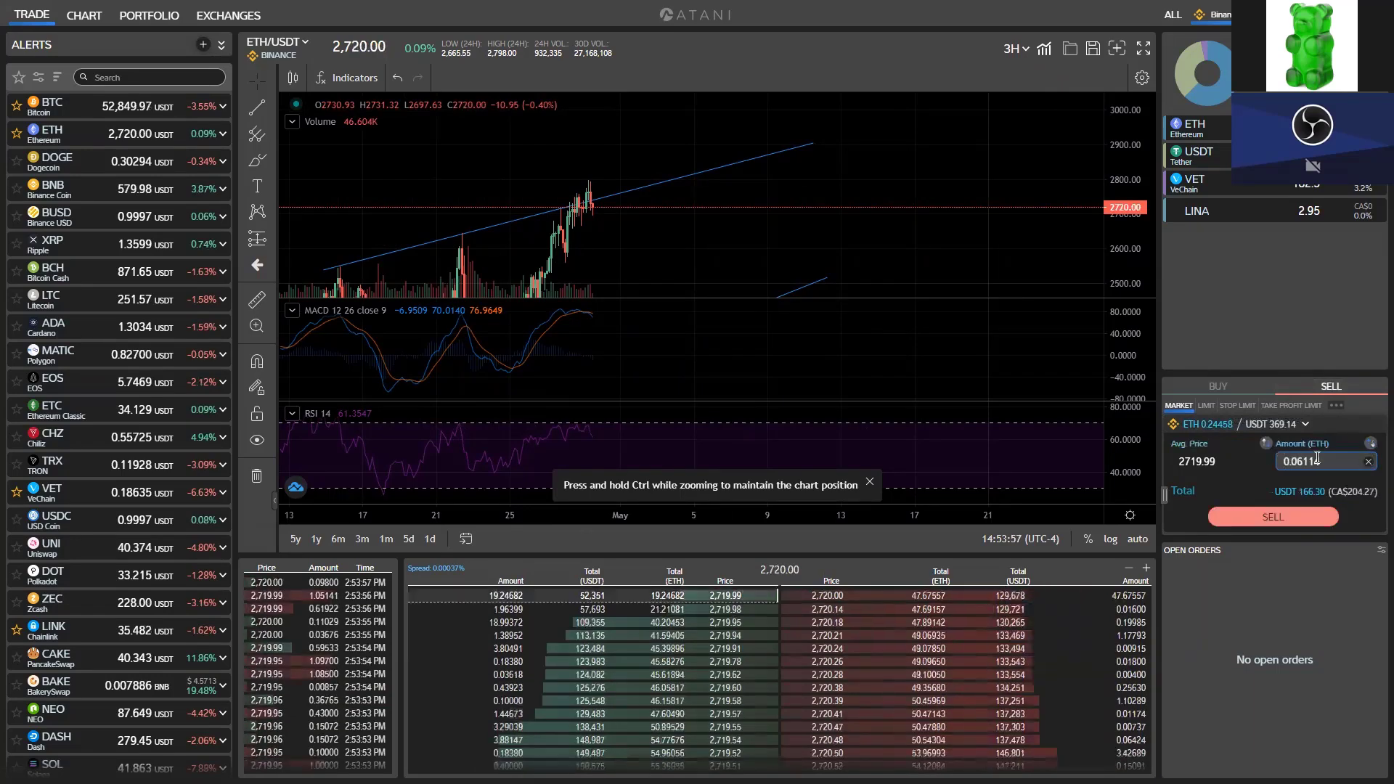
{"action": "left_click", "coordinate": [1287, 520]}
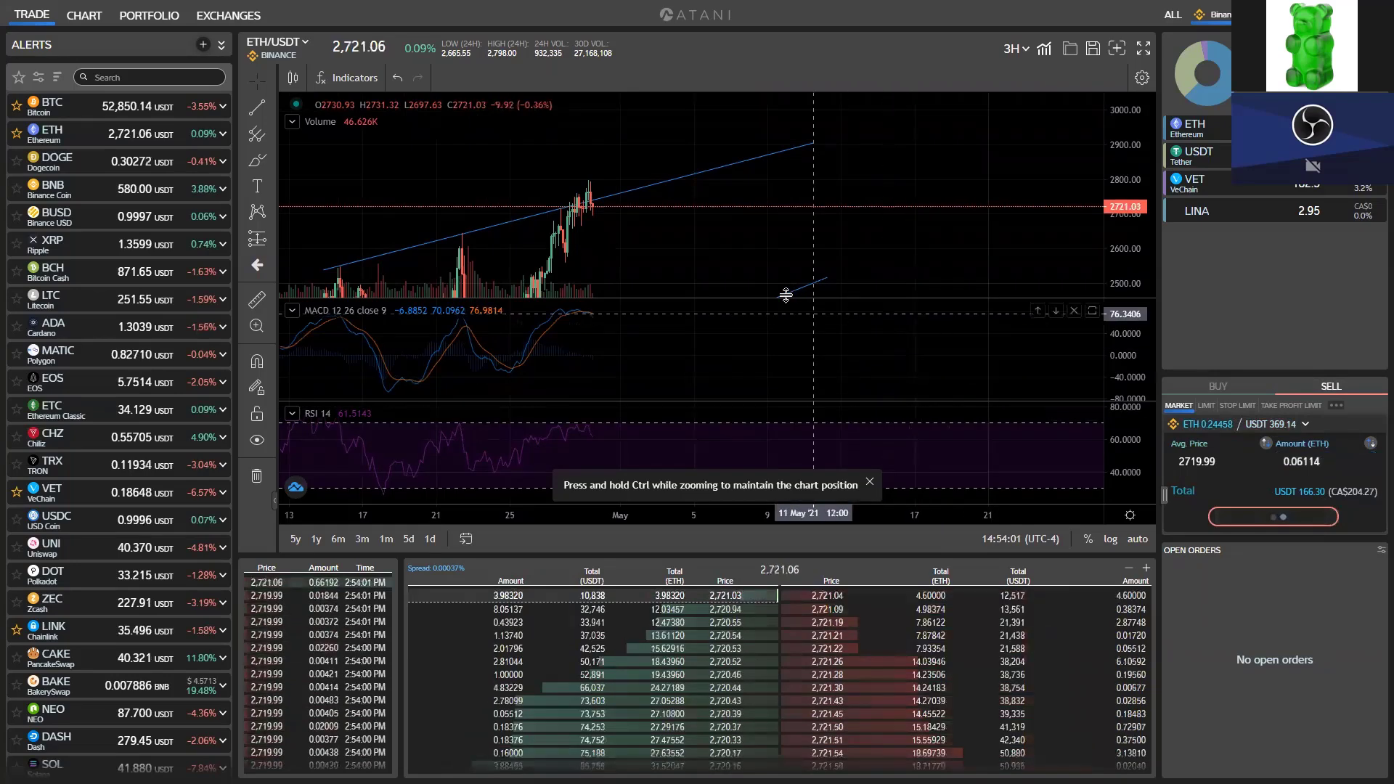
{"action": "left_click_drag", "start_coordinate": [687, 271], "coordinate": [966, 218]}
Stretch the chart's price scale up to 3000
{"action": "left_click_drag", "start_coordinate": [1117, 177], "coordinate": [899, 218]}
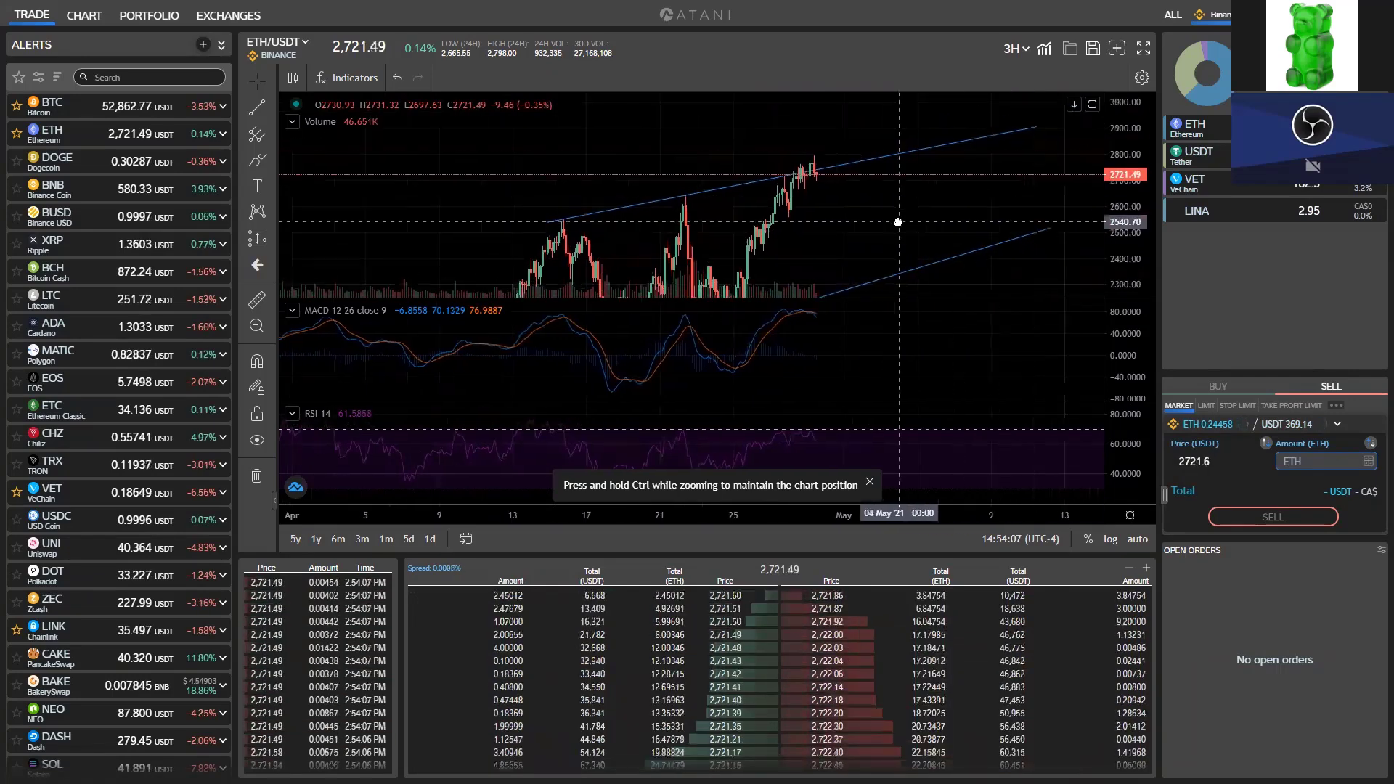